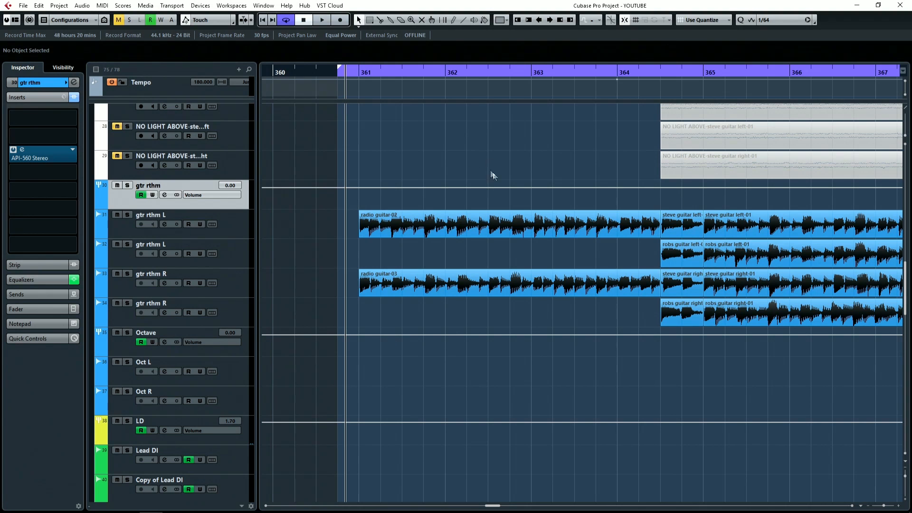
# - Examine the radio guitar clips and the full guitar clips that follow them, and play back the transition
pyautogui.hscroll(2, 468, 187)
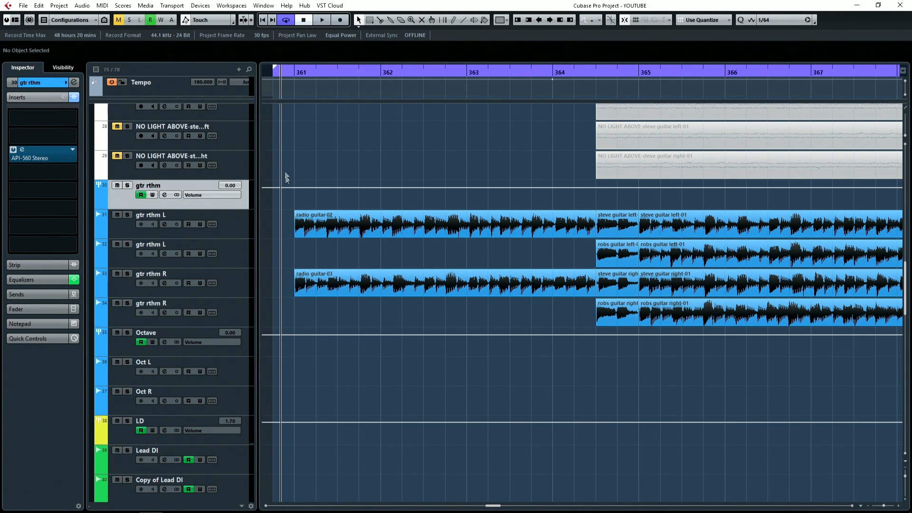
pyautogui.moveTo(283, 165); pyautogui.dragTo(597, 328)
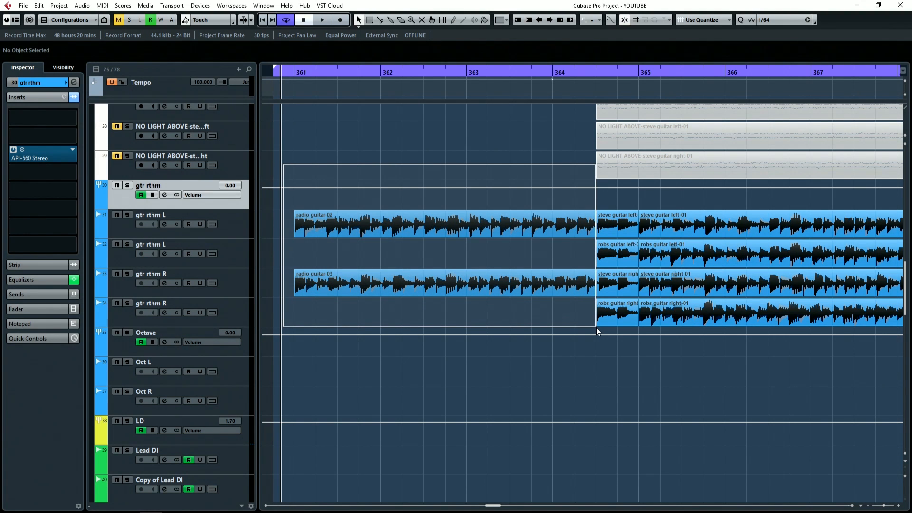
pyautogui.moveTo(597, 327); pyautogui.dragTo(596, 327)
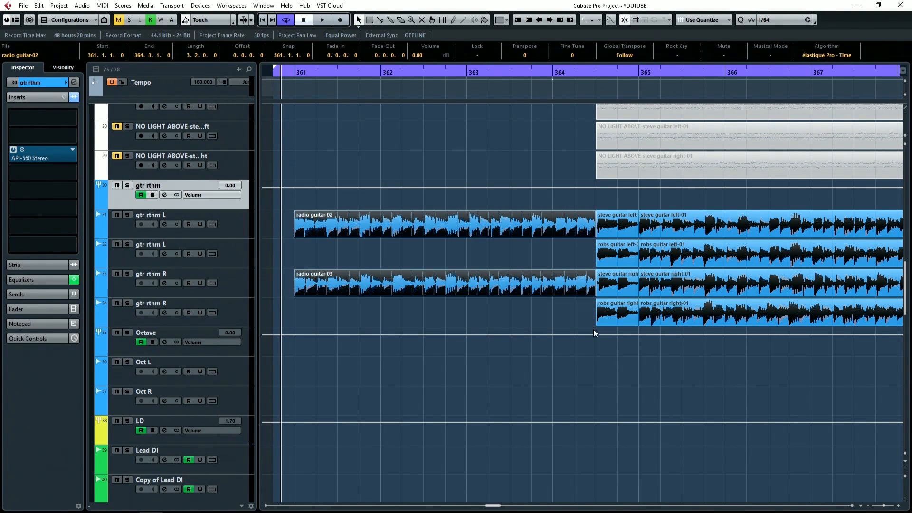
pyautogui.moveTo(621, 369); pyautogui.dragTo(600, 186)
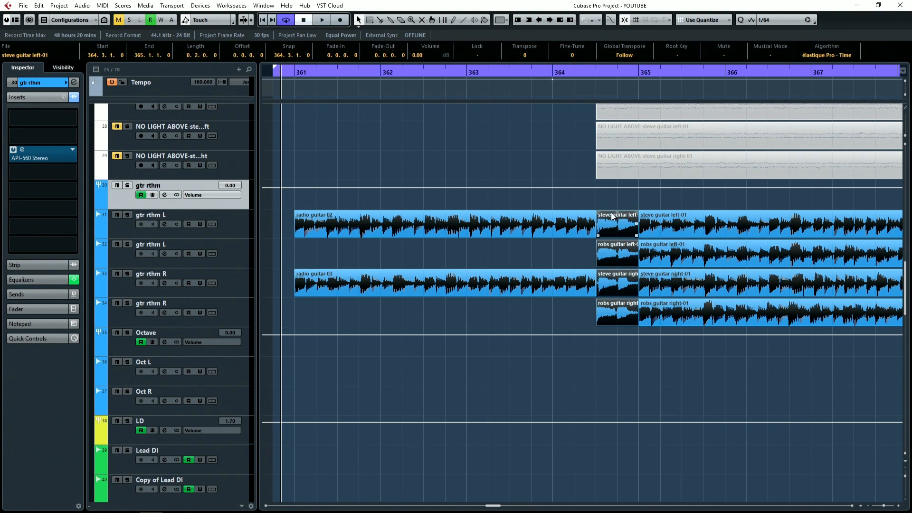
pyautogui.click(520, 198)
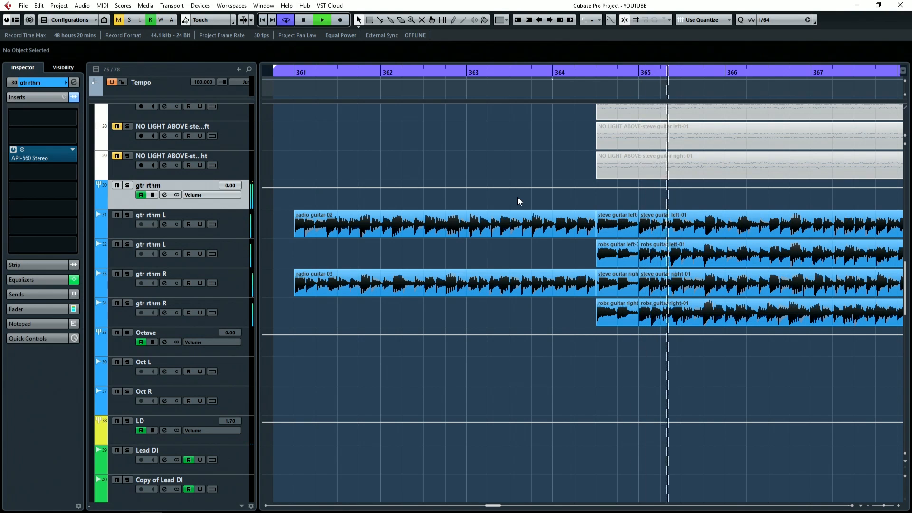
pyautogui.press('space')
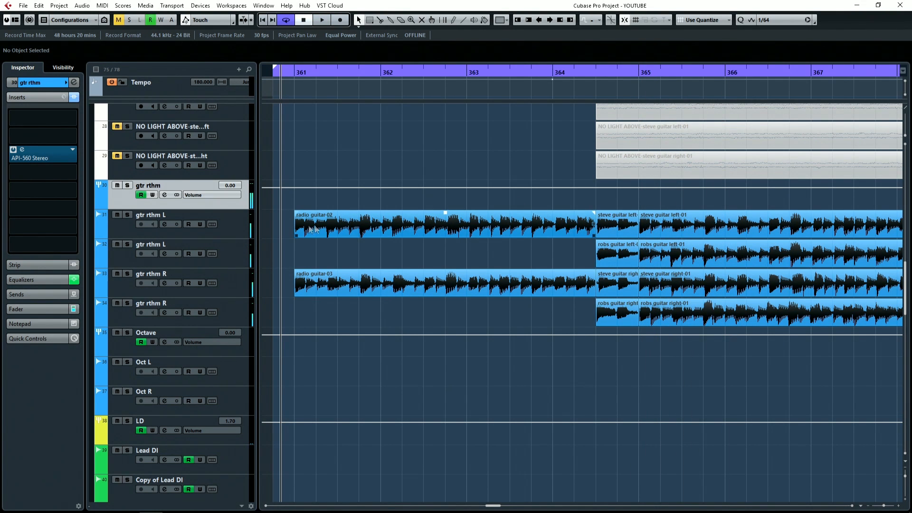
# - Inspect the insert chains on the four gtr rthm L and R tracks and their group track
pyautogui.moveTo(330, 201); pyautogui.dragTo(364, 322)
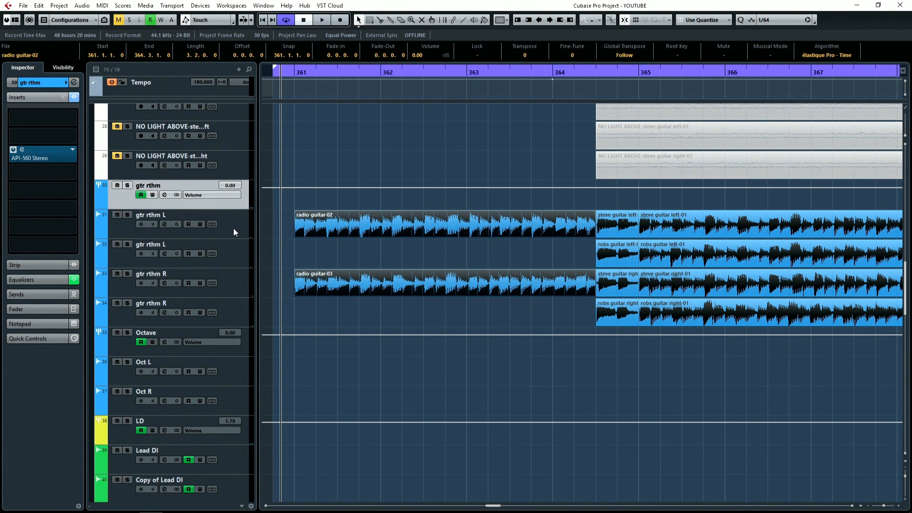
pyautogui.click(234, 229)
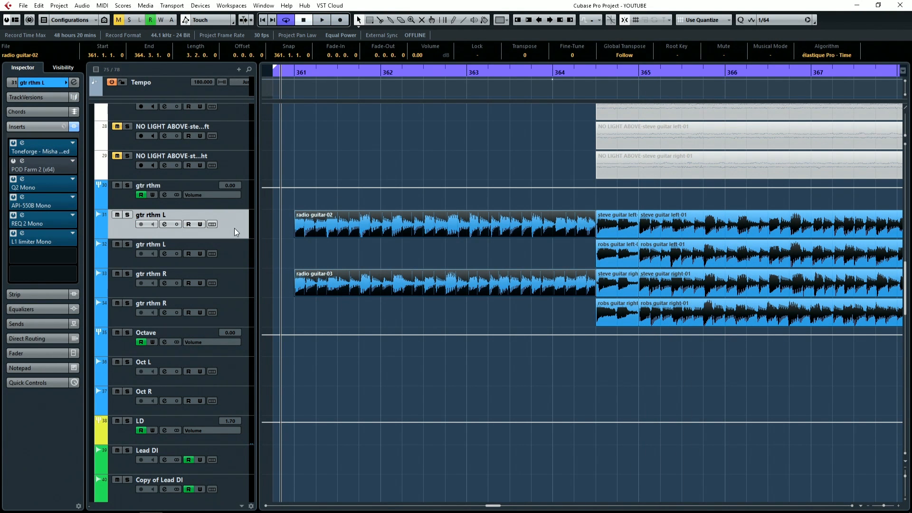
pyautogui.click(239, 280)
pyautogui.click(235, 255)
pyautogui.click(240, 312)
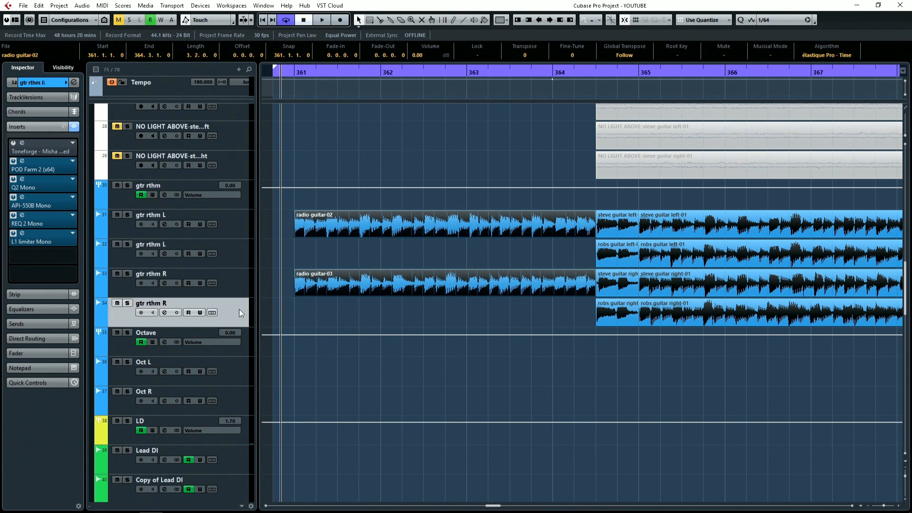
pyautogui.moveTo(240, 313); pyautogui.dragTo(236, 275)
pyautogui.click(231, 219)
pyautogui.click(231, 204)
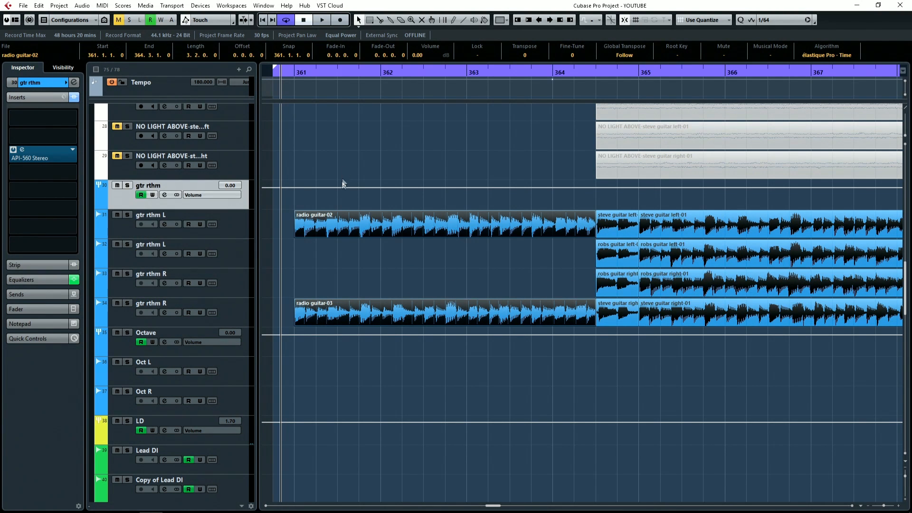
pyautogui.click(384, 234)
pyautogui.click(363, 379)
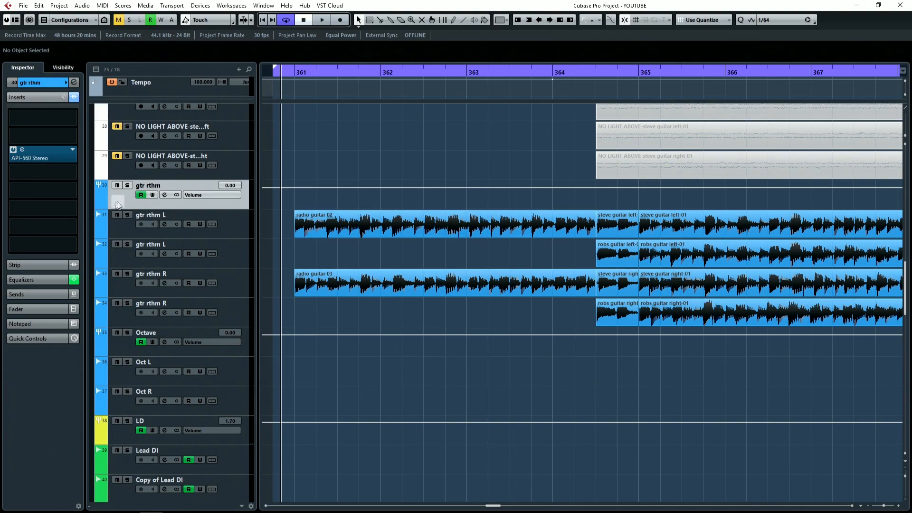
# - Open the gtr rthm group's channel settings and enable the pre-filters with high cut at 2166 Hz and low cut at about 702 Hz
pyautogui.click(165, 195)
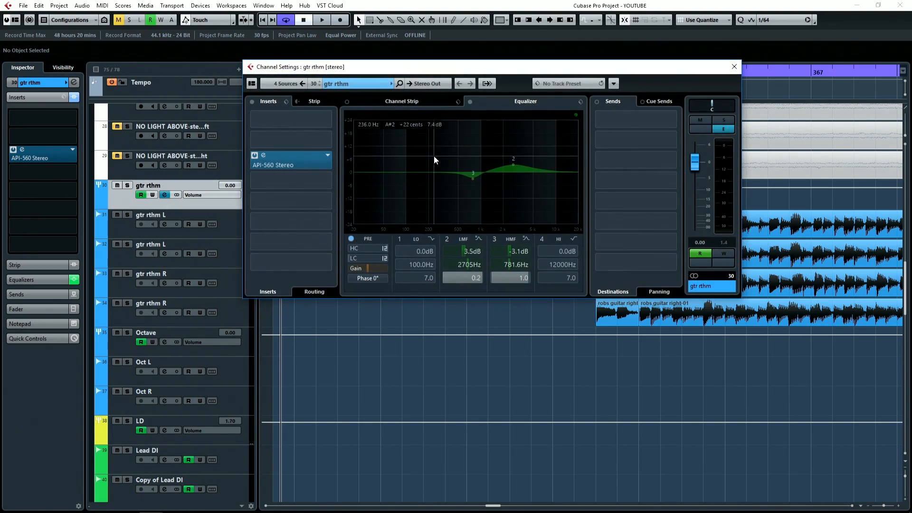
pyautogui.moveTo(474, 65); pyautogui.dragTo(543, 73)
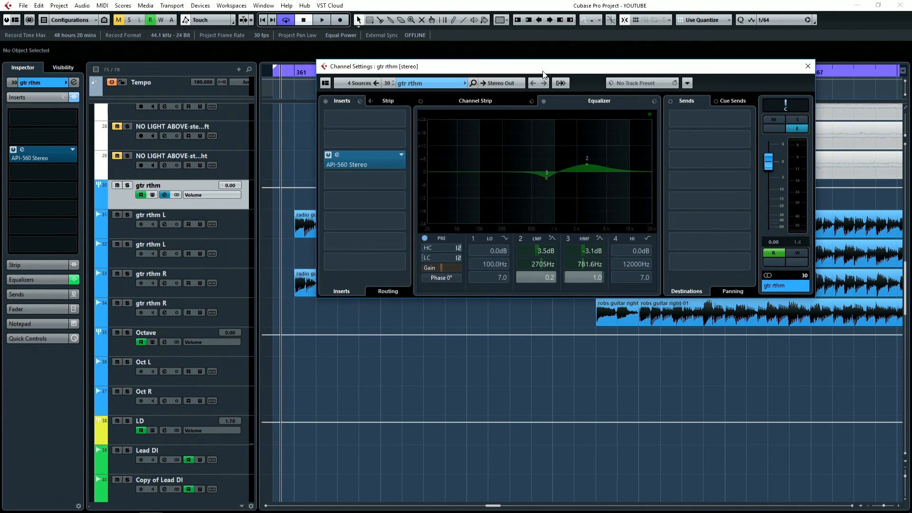
pyautogui.click(442, 246)
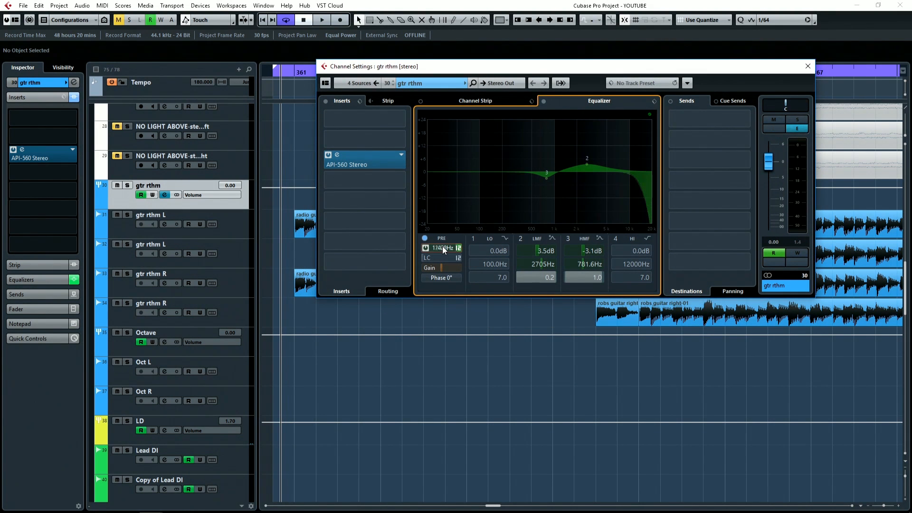
pyautogui.scroll(-5, 442, 247)
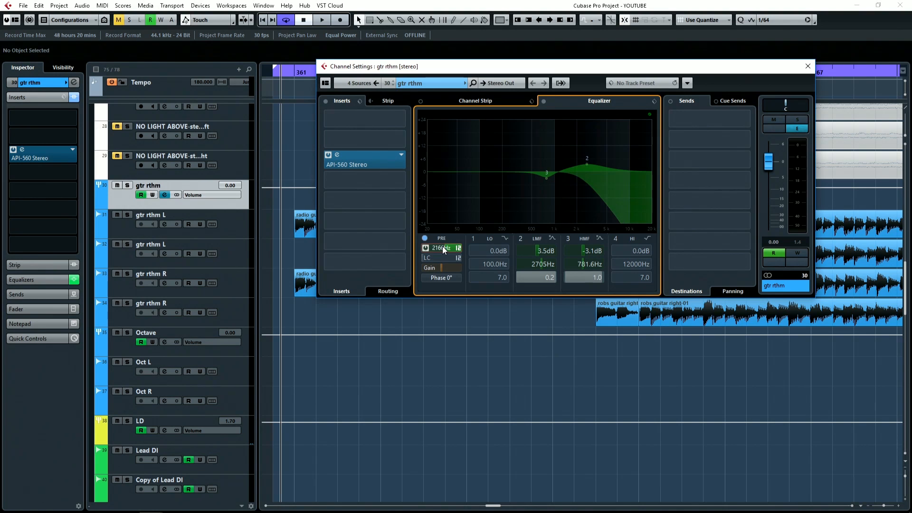
pyautogui.scroll(15, 440, 261)
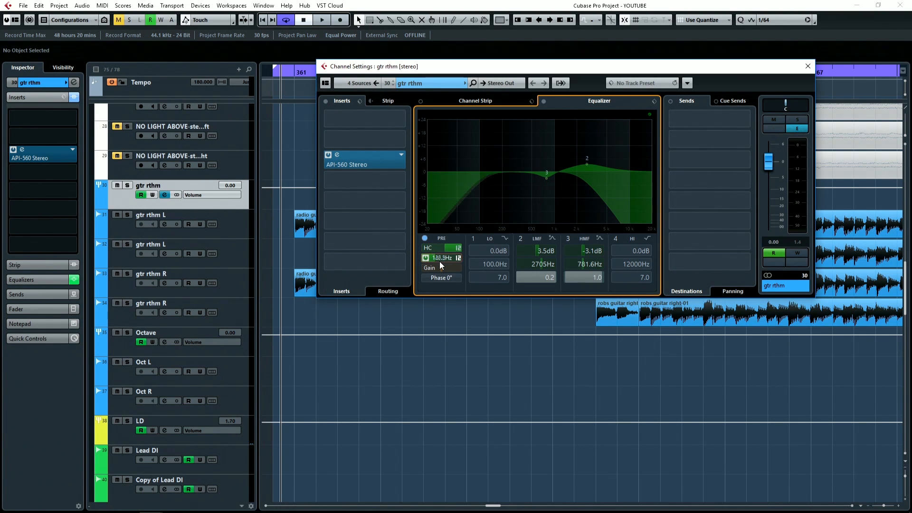
pyautogui.scroll(3, 439, 261)
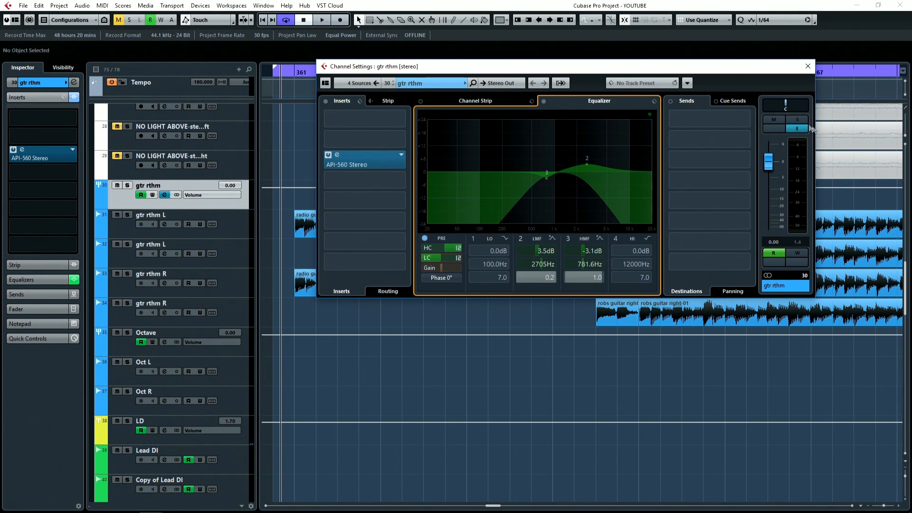
# - Solo the gtr rthm group and adjust its low-cut filter to about 391 Hz while auditioning the guitars
pyautogui.click(798, 119)
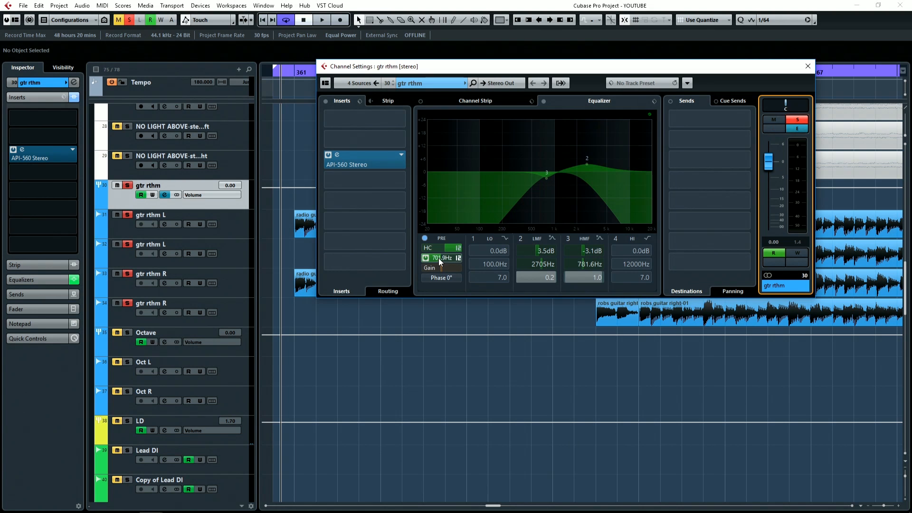
pyautogui.scroll(-5, 439, 260)
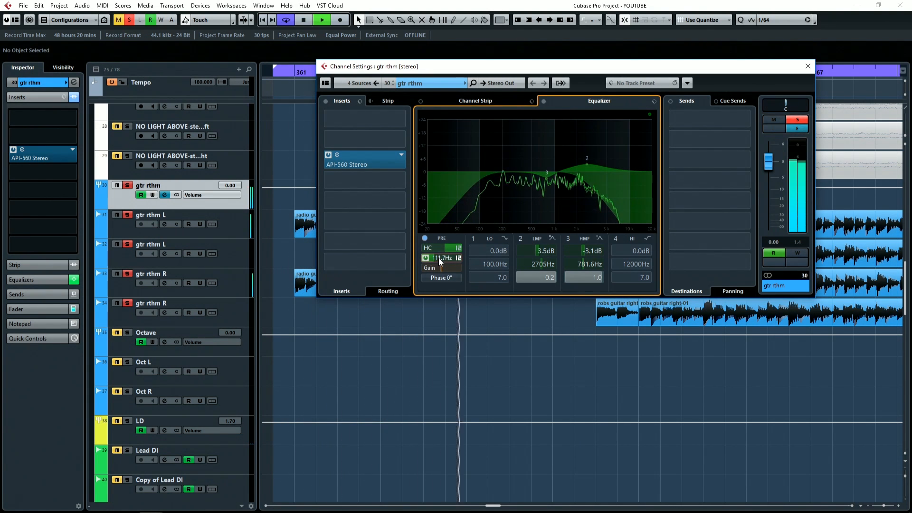
pyautogui.scroll(1, 438, 258)
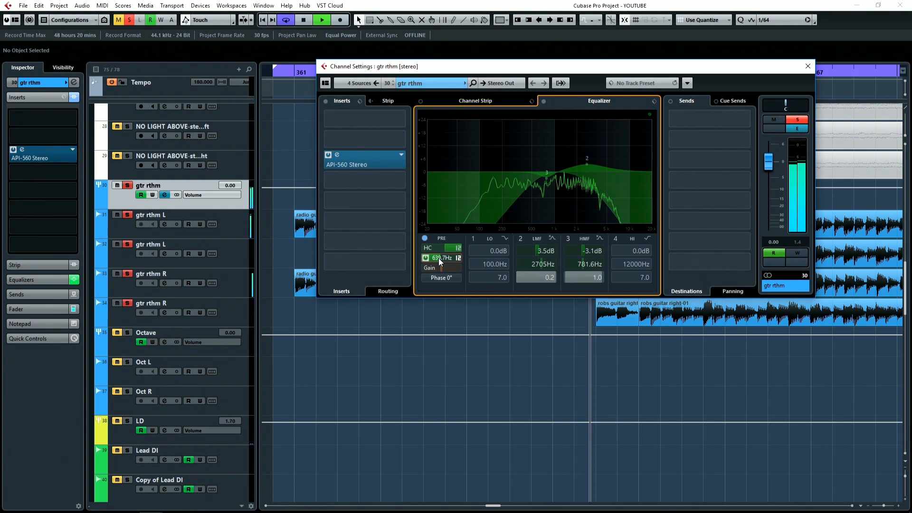
pyautogui.scroll(3, 438, 258)
pyautogui.scroll(-7, 437, 258)
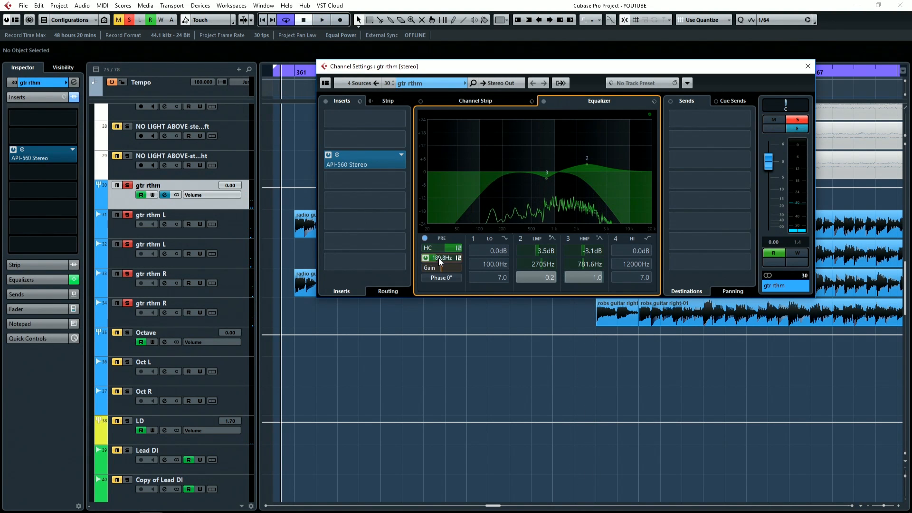
pyautogui.scroll(5, 438, 257)
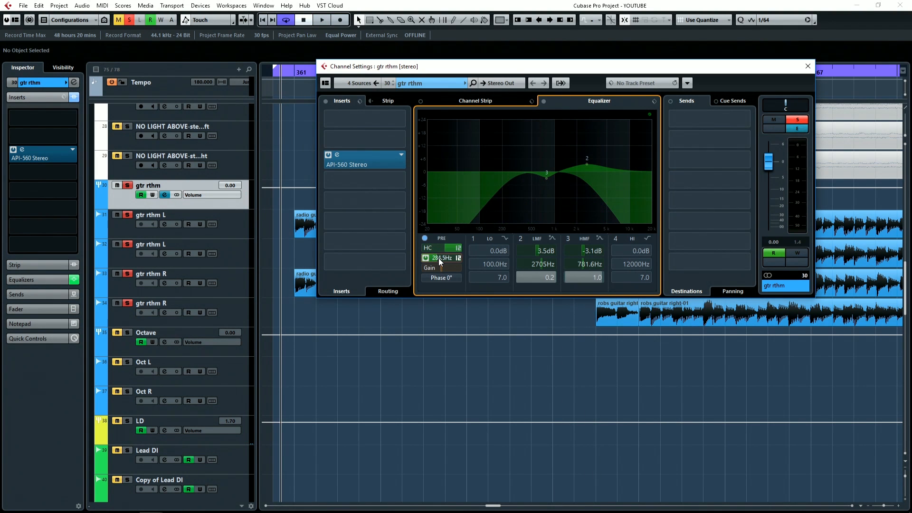
pyautogui.scroll(1, 438, 258)
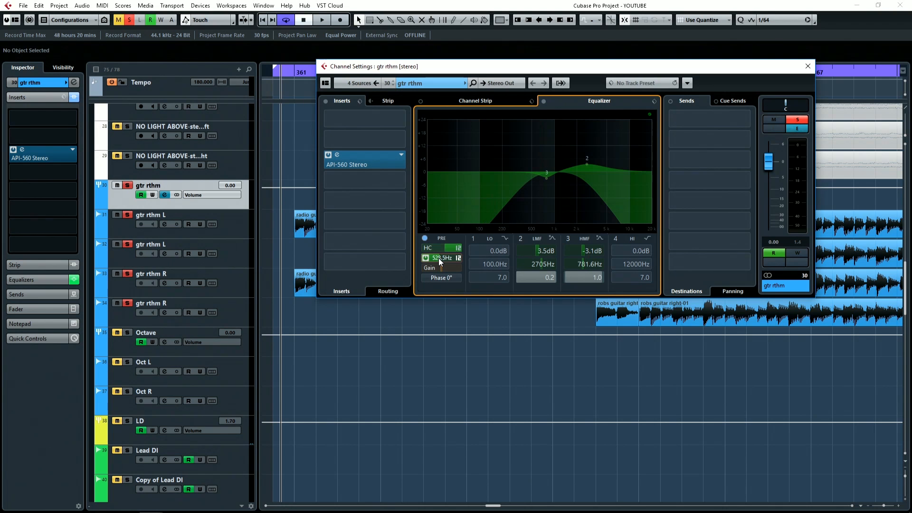
pyautogui.press('space')
pyautogui.scroll(1, 438, 258)
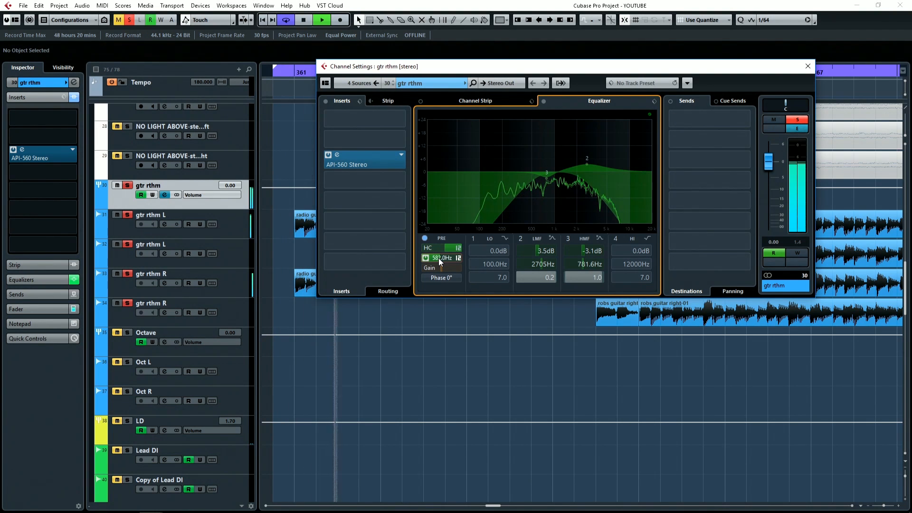
pyautogui.scroll(-3, 438, 258)
pyautogui.press('space')
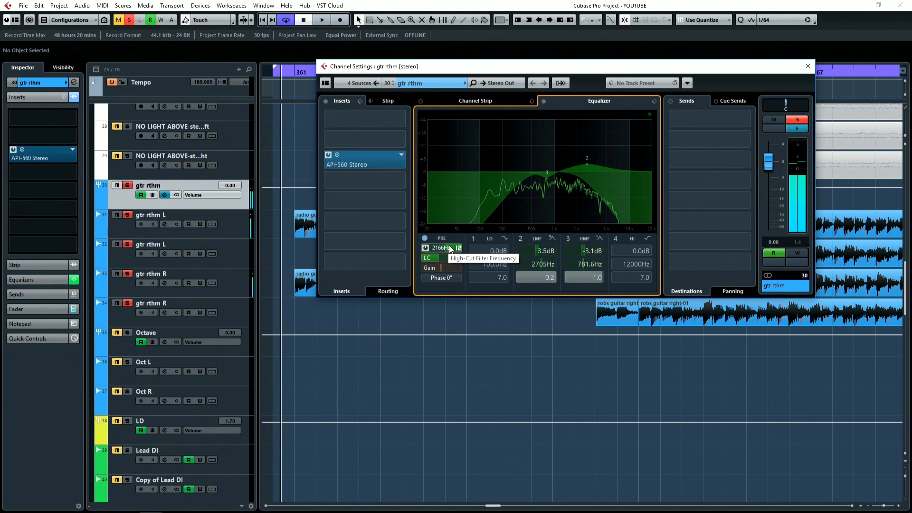
# - Lower the gtr rthm high-cut filter to 648.1 Hz and the low-cut filter to 284.5 Hz while listening to playback
pyautogui.scroll(-6, 449, 248)
pyautogui.press('space')
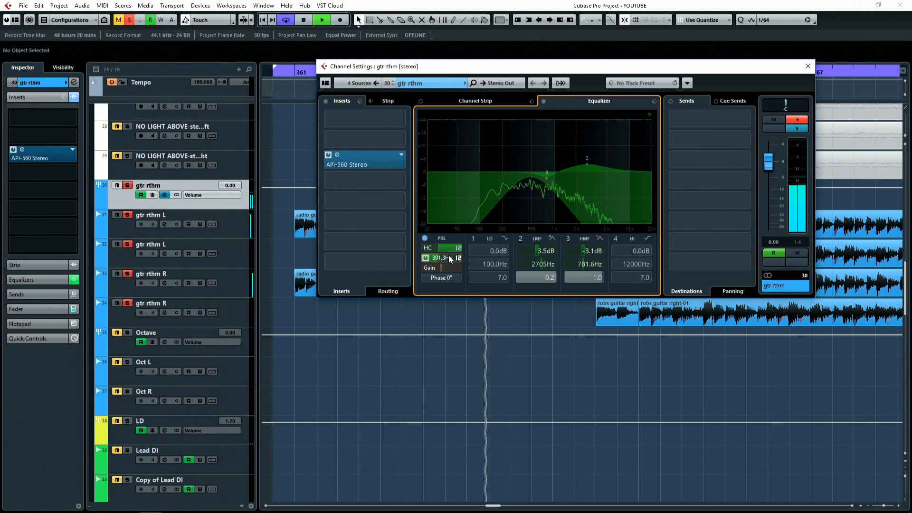
pyautogui.scroll(-1, 449, 256)
pyautogui.scroll(4, 448, 247)
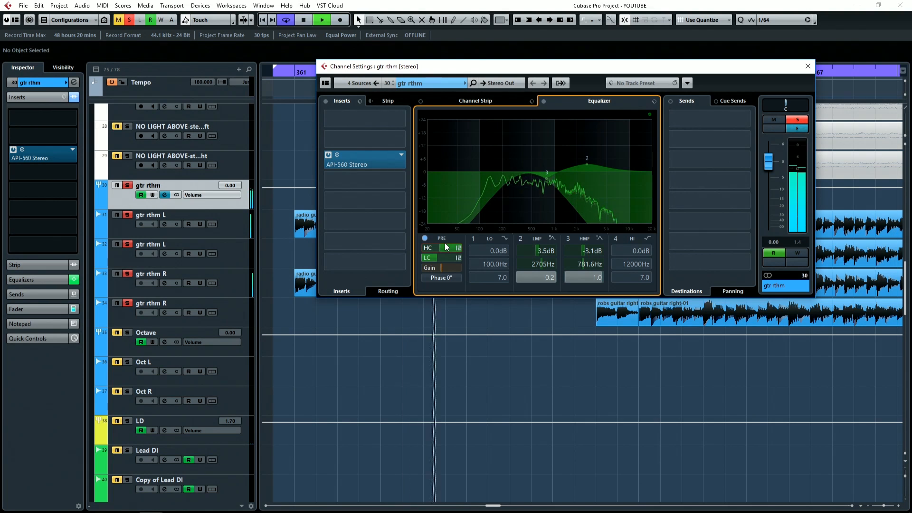
pyautogui.press('space')
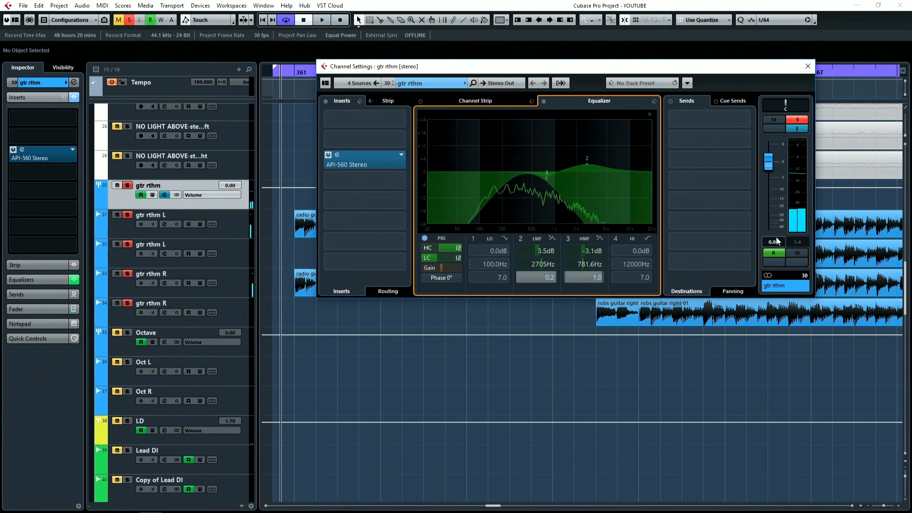
# - Enable automation writing on the gtr rthm group and record a high-cut sweep from 648.1 Hz up to 10872 Hz during playback
pyautogui.click(796, 253)
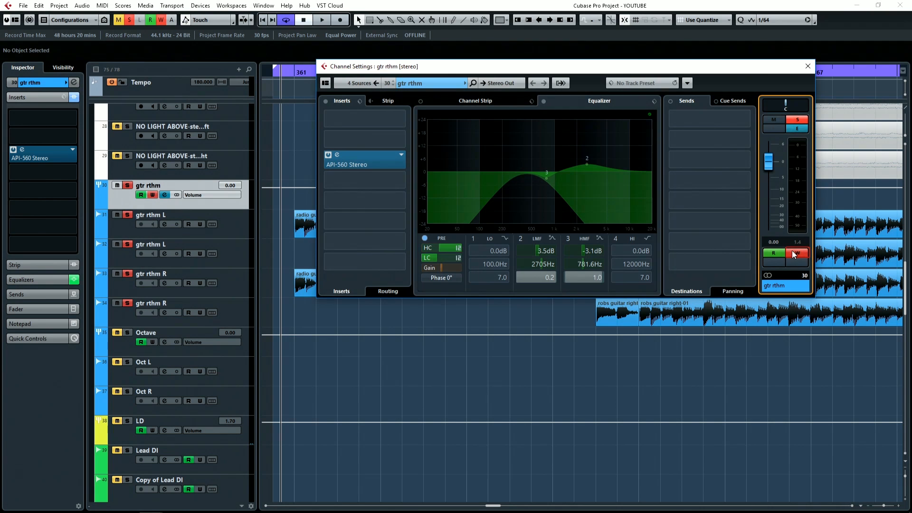
pyautogui.moveTo(700, 71)
pyautogui.mouseDown()
pyautogui.moveTo(720, 52)
pyautogui.moveTo(707, 67)
pyautogui.moveTo(715, 63)
pyautogui.mouseUp()
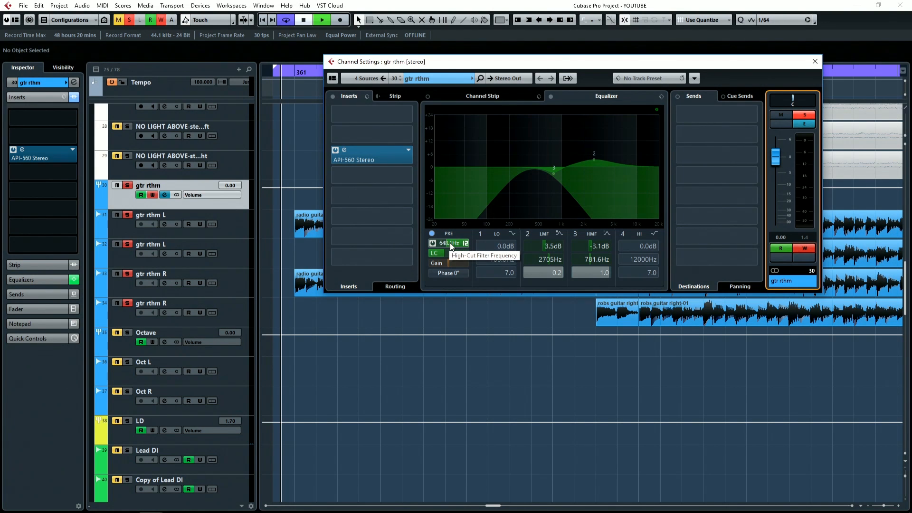
pyautogui.scroll(5, 450, 243)
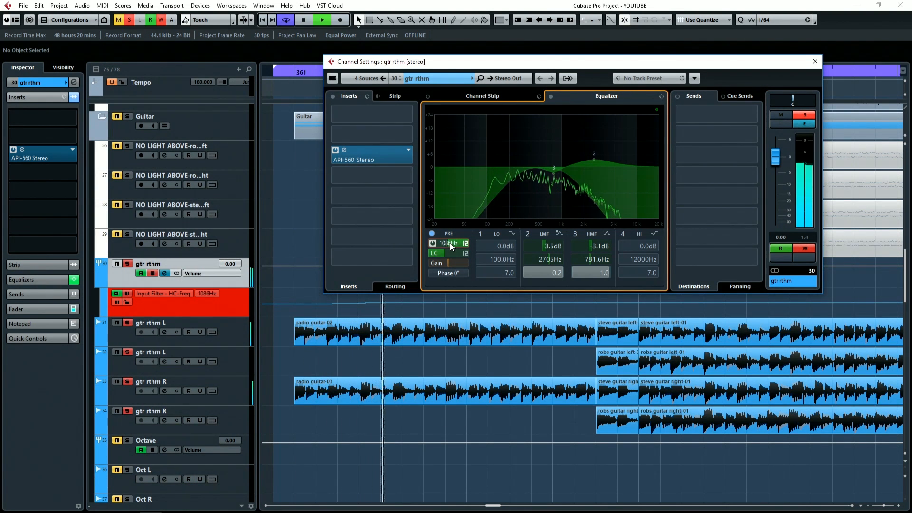
pyautogui.scroll(15, 449, 243)
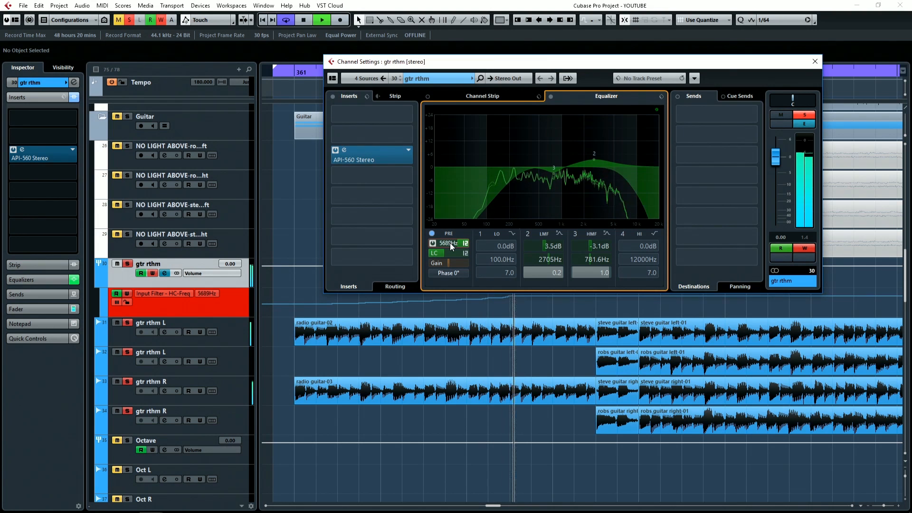
pyautogui.scroll(8, 449, 243)
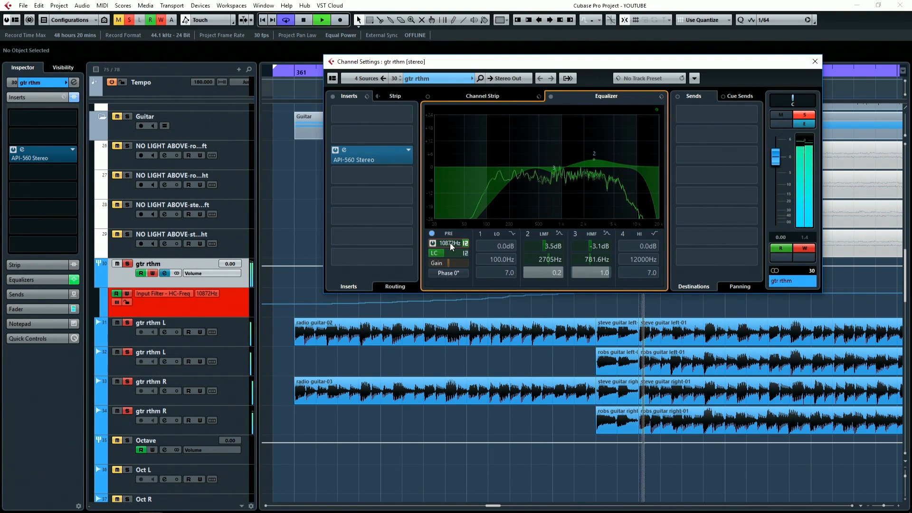
pyautogui.press('space')
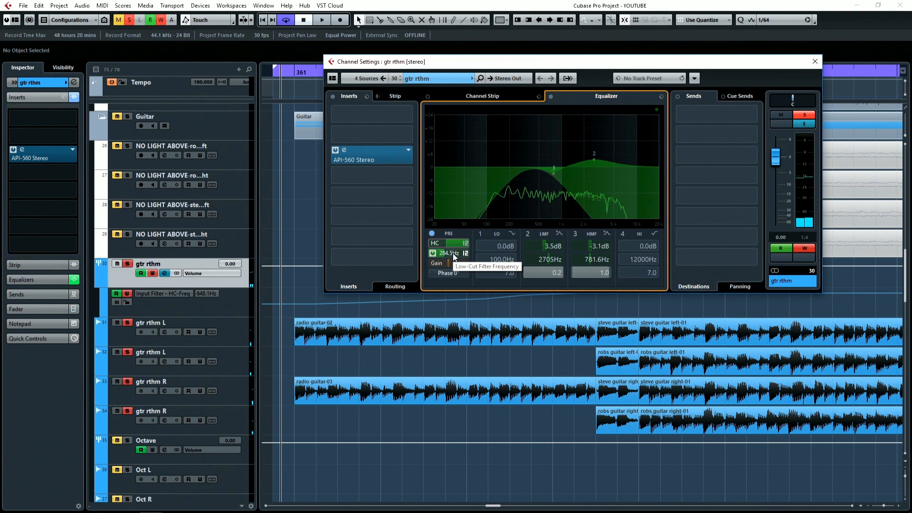
# - Record a low-cut automation sweep on gtr rthm from 284.5 Hz down to 42.5 Hz, then disable automation writing and close the channel settings
pyautogui.press('space')
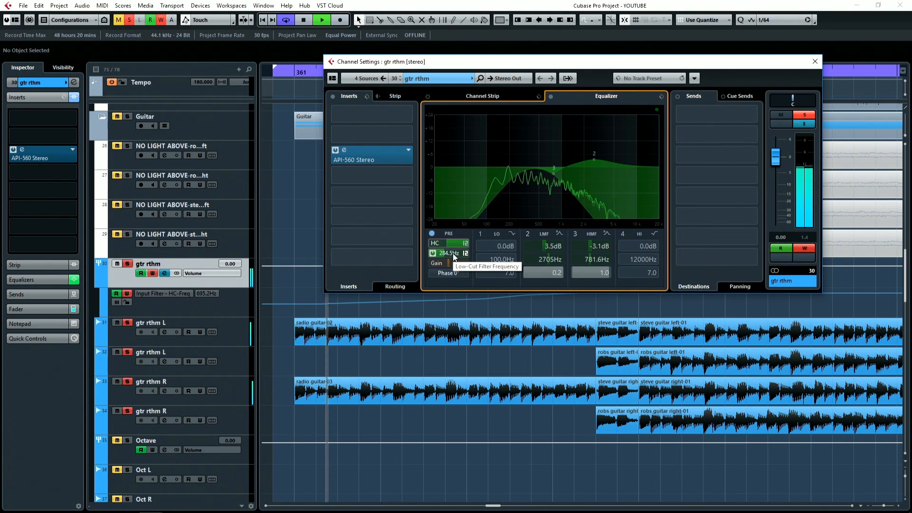
pyautogui.scroll(-10, 453, 255)
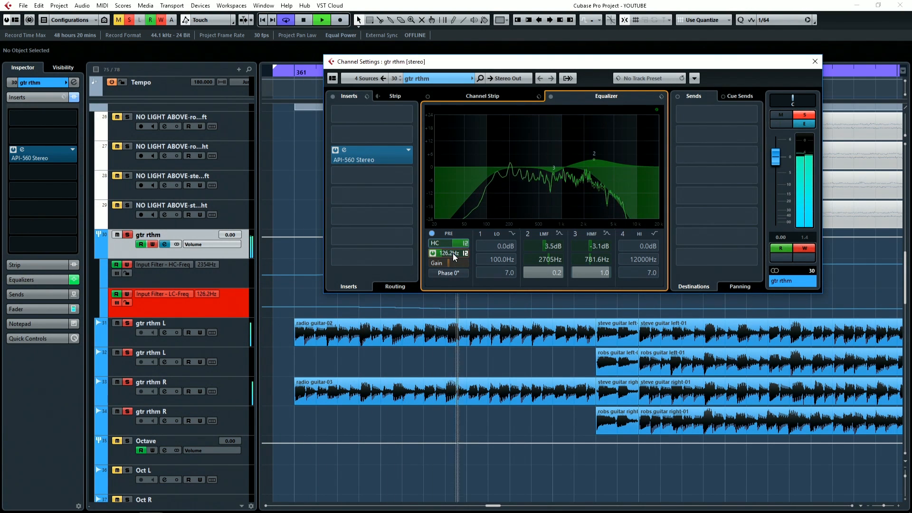
pyautogui.scroll(-12, 452, 252)
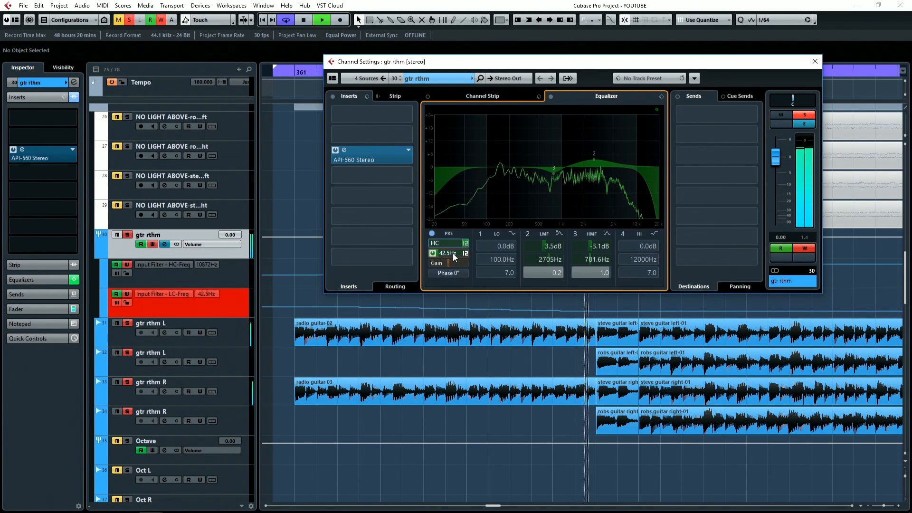
pyautogui.press('space')
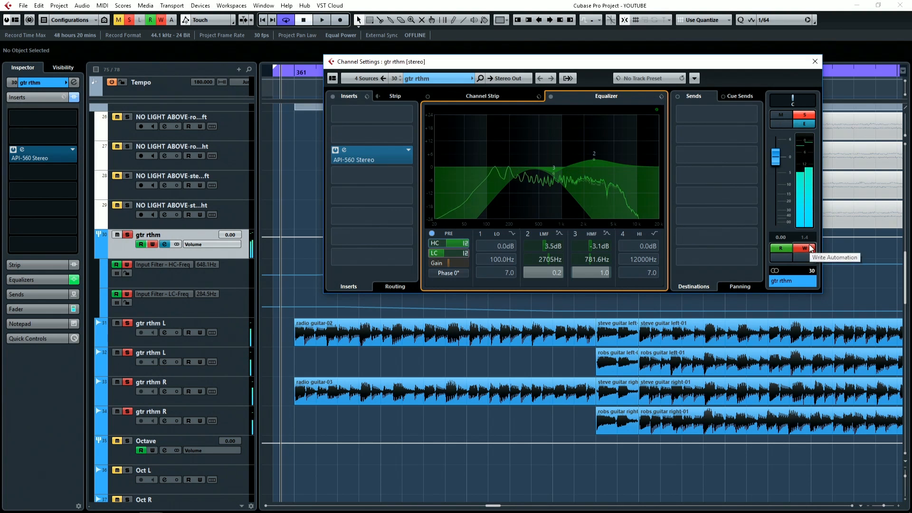
pyautogui.click(808, 248)
pyautogui.click(815, 62)
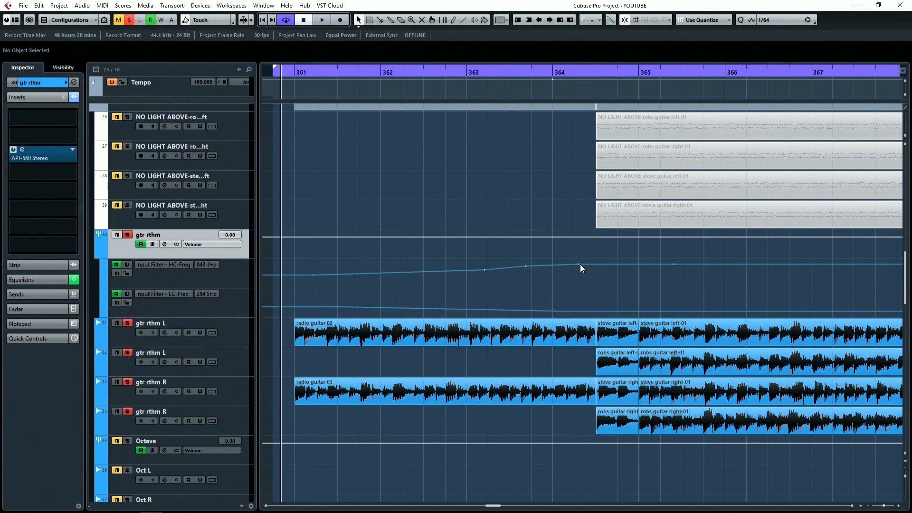
# - Replace the recorded filter points past bar 364 with endpoints at 364.3, setting high cut to 20000 Hz and low cut to 20 Hz
pyautogui.moveTo(580, 264); pyautogui.dragTo(741, 253)
pyautogui.press('Delete')
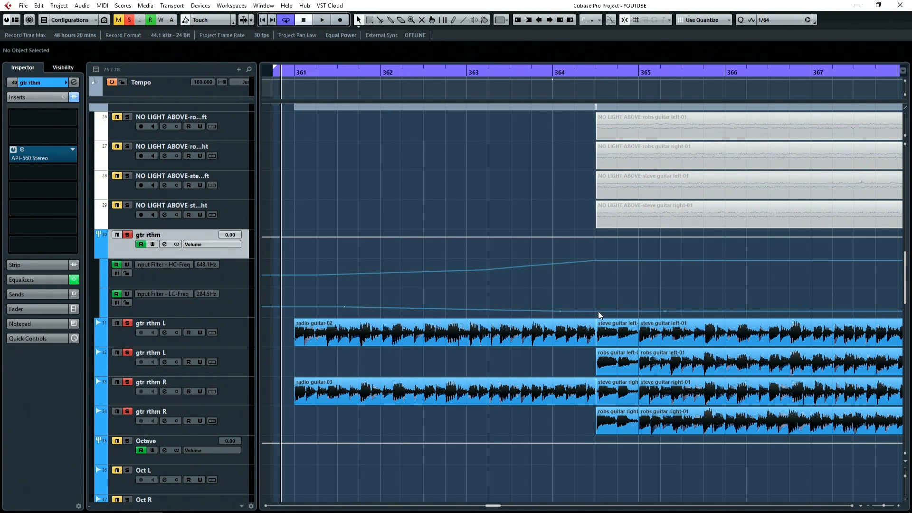
pyautogui.moveTo(598, 313); pyautogui.dragTo(595, 316)
pyautogui.moveTo(645, 299); pyautogui.dragTo(696, 322)
pyautogui.press('Delete')
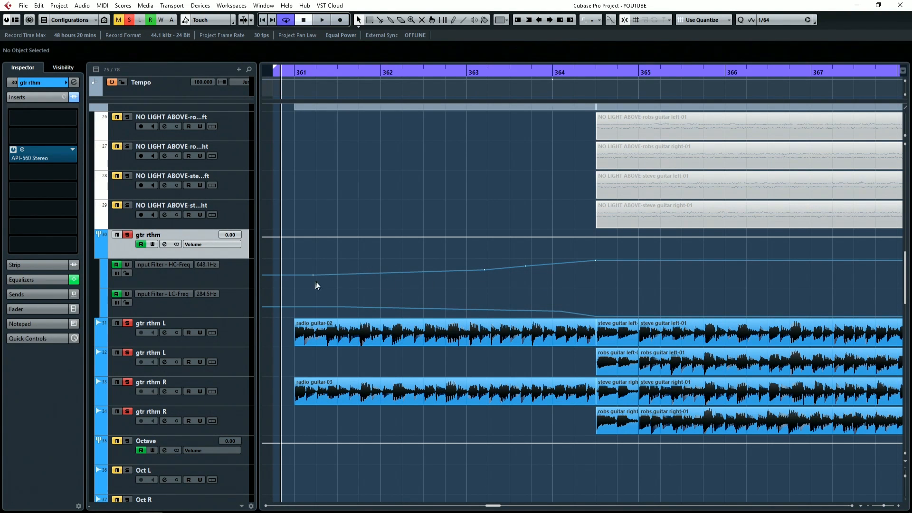
# - Audition the sweep, move the low-cut point near bar 364 slightly earlier, and lower the first high-cut point to 186.4 Hz
pyautogui.press('space')
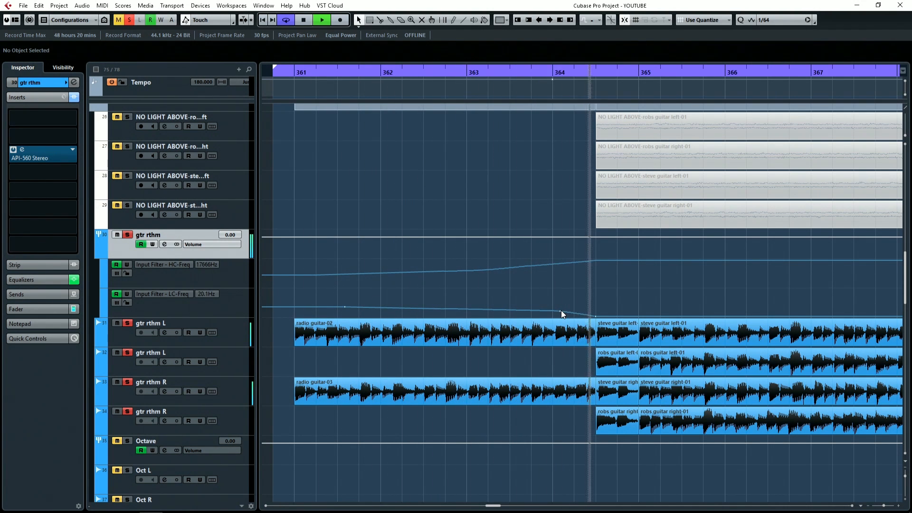
pyautogui.press('space')
pyautogui.moveTo(560, 311); pyautogui.dragTo(552, 310)
pyautogui.moveTo(313, 274); pyautogui.dragTo(314, 279)
# - Move the two middle high-cut points during playback to 5122 Hz at 363.4.4.60 and 2279 Hz at 363.3.1.60
pyautogui.press('space')
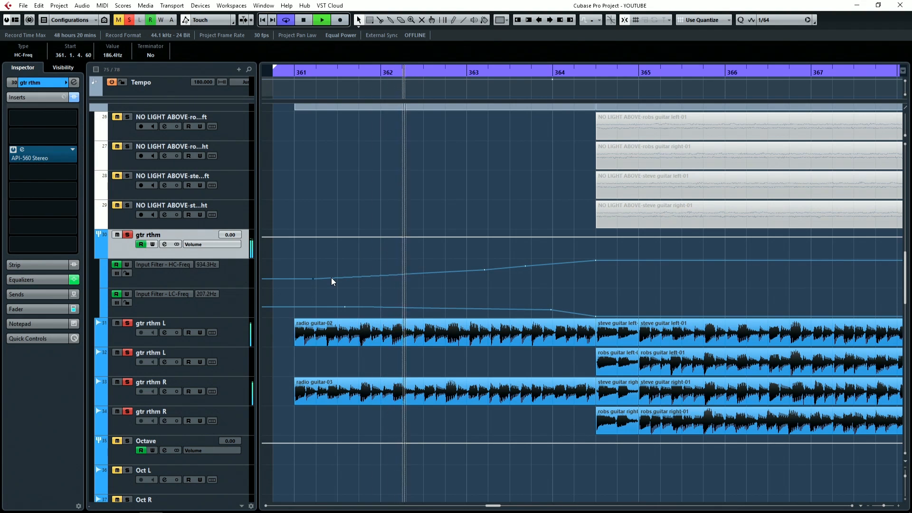
pyautogui.moveTo(526, 266); pyautogui.dragTo(550, 268)
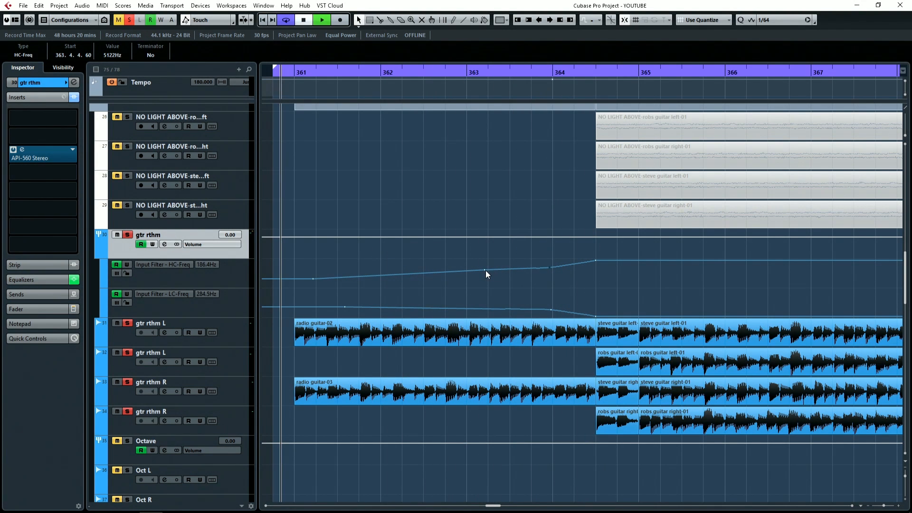
pyautogui.moveTo(485, 270); pyautogui.dragTo(512, 272)
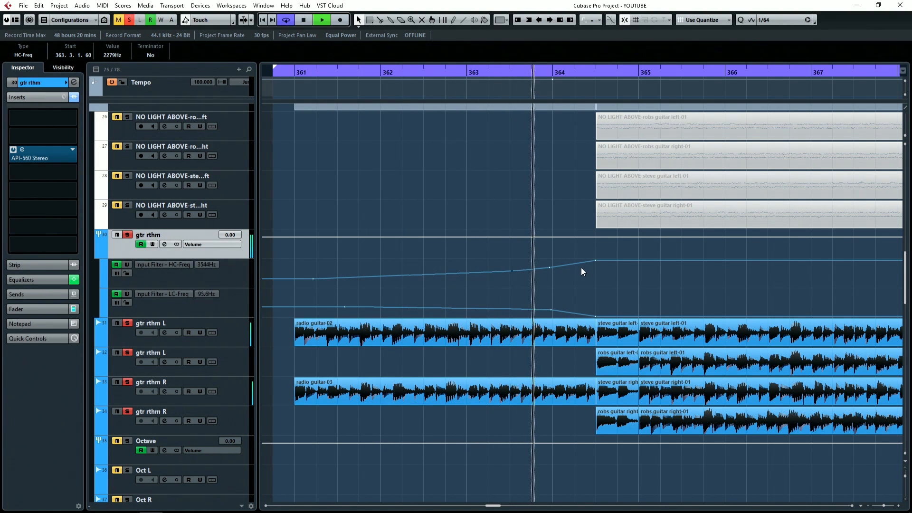
pyautogui.press('space')
# - Watch the automated filter sweep in the gtr rthm equalizer during playback, then close the channel settings and unsolo the group
pyautogui.click(164, 244)
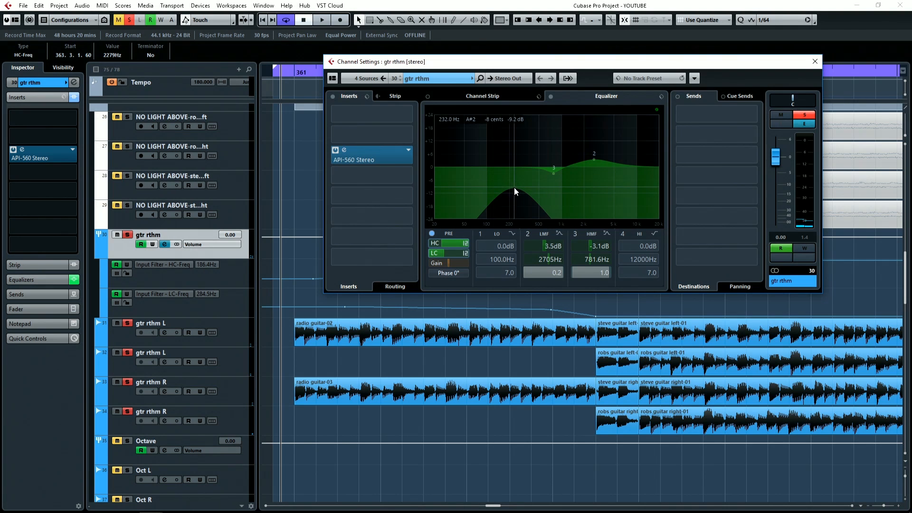
pyautogui.press('space')
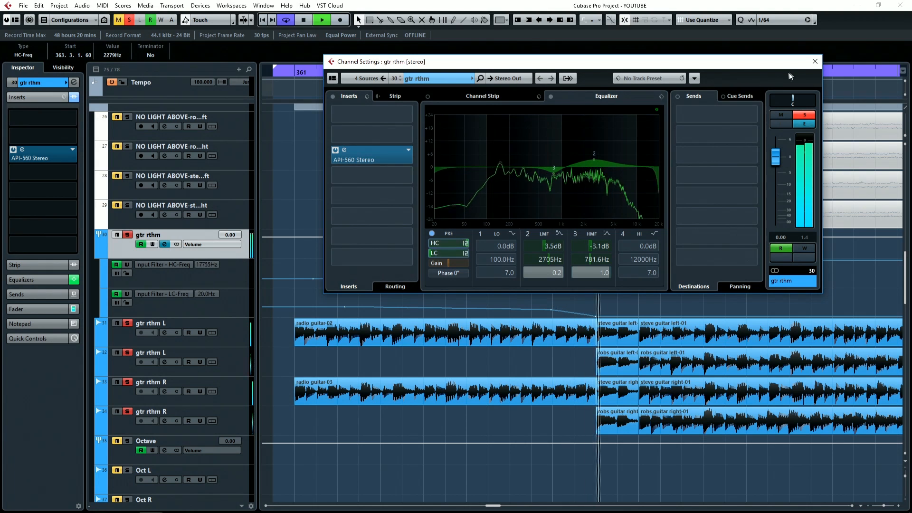
pyautogui.click(820, 65)
pyautogui.press('space')
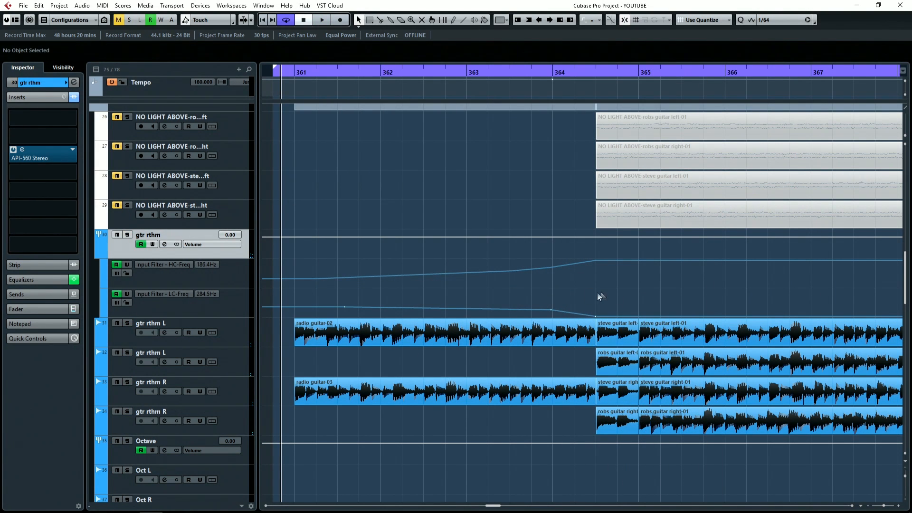
# - Audition the unsoloed intro and switch the gtr rthm high-cut and low-cut pre-filters back on in its channel settings
pyautogui.moveTo(600, 296); pyautogui.dragTo(627, 445)
pyautogui.click(678, 288)
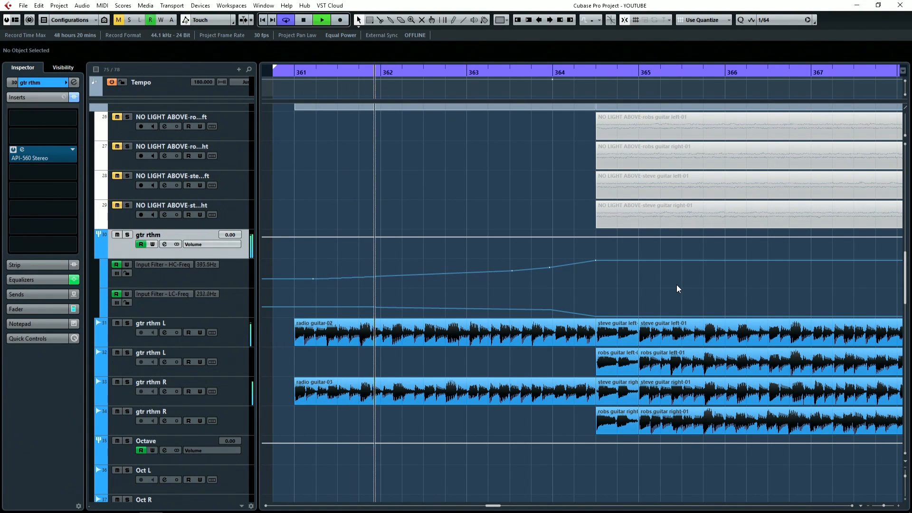
pyautogui.press('space')
pyautogui.click(164, 245)
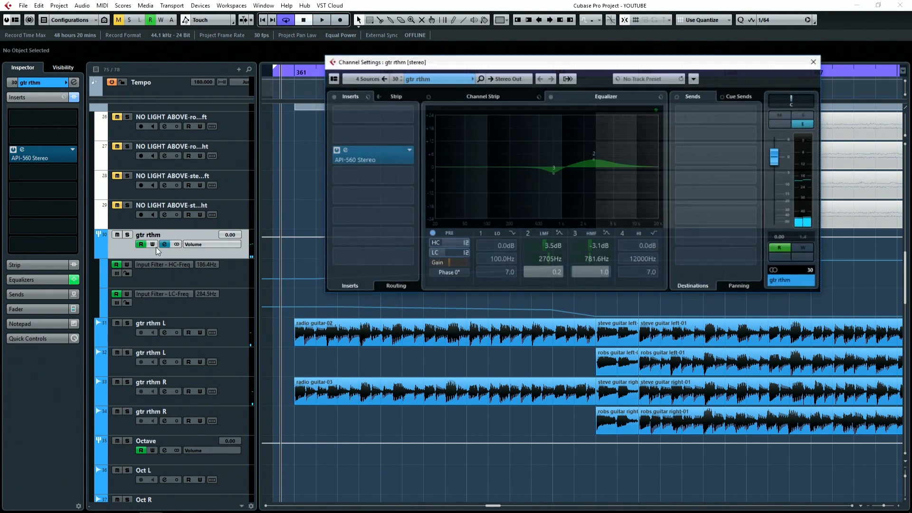
pyautogui.click(433, 253)
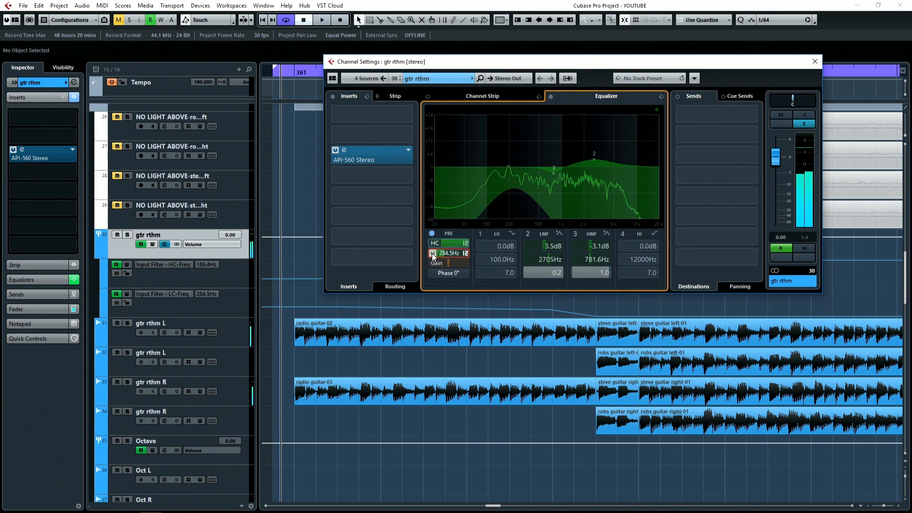
pyautogui.click(104, 315)
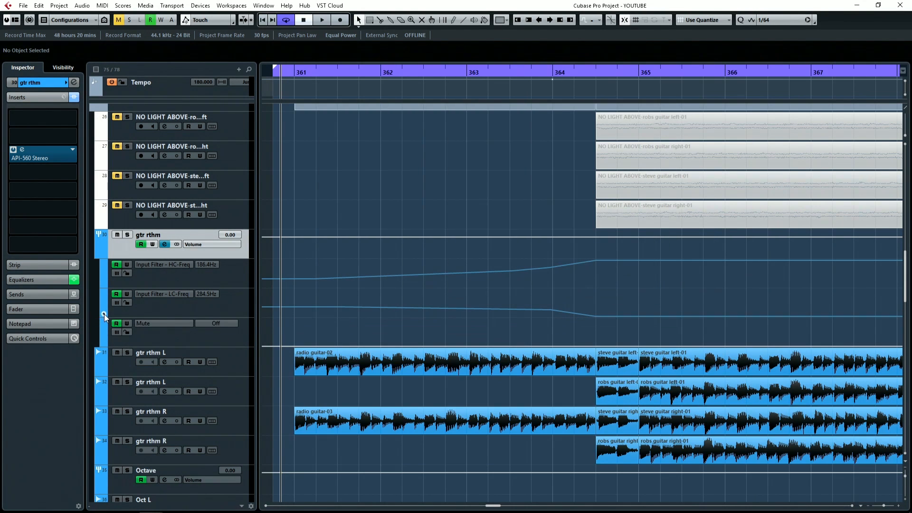
pyautogui.click(104, 285)
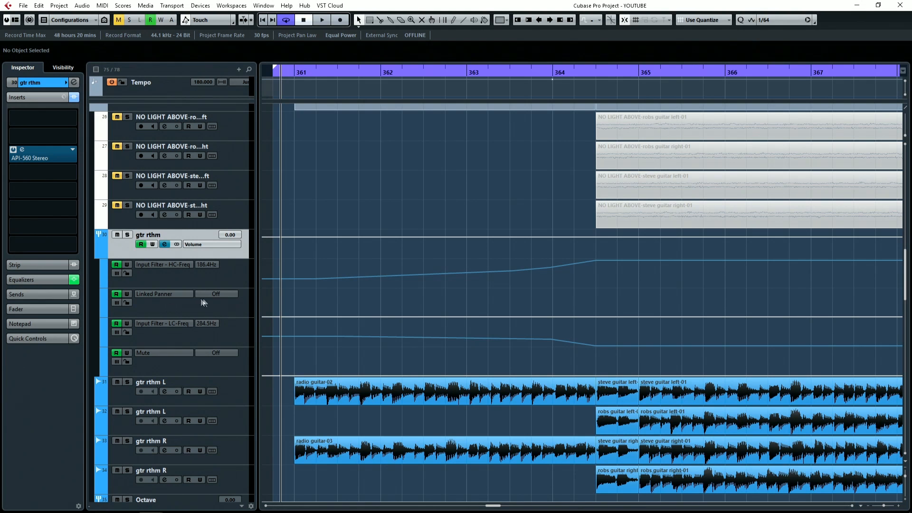
pyautogui.click(215, 352)
pyautogui.click(104, 292)
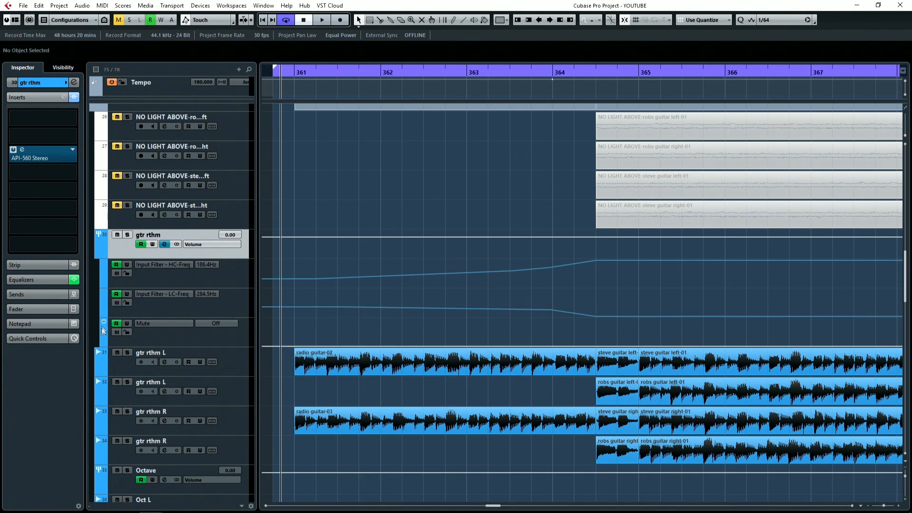
pyautogui.click(103, 322)
# - Examine the filter sweep in the gtr rthm equalizer during playback, moving the channel settings window clear of the automation lanes
pyautogui.click(164, 243)
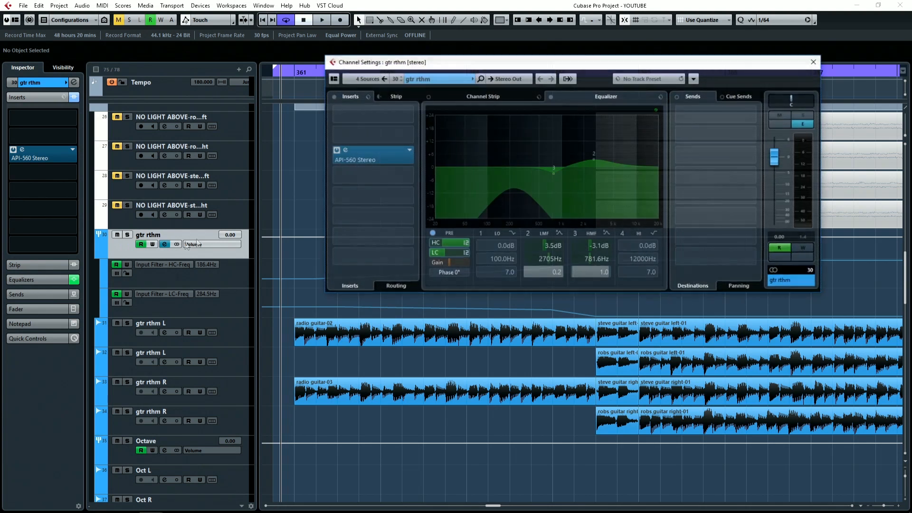
pyautogui.press('space')
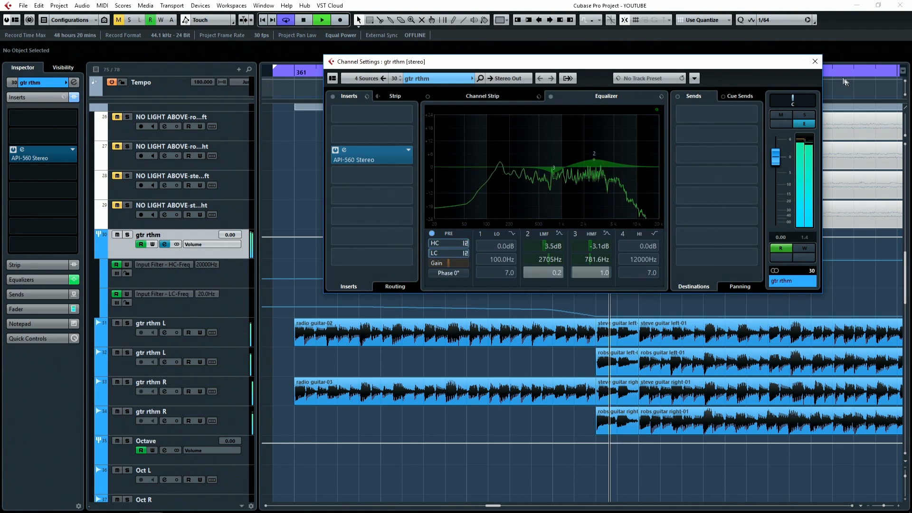
pyautogui.moveTo(570, 62); pyautogui.dragTo(636, 20)
pyautogui.press('space')
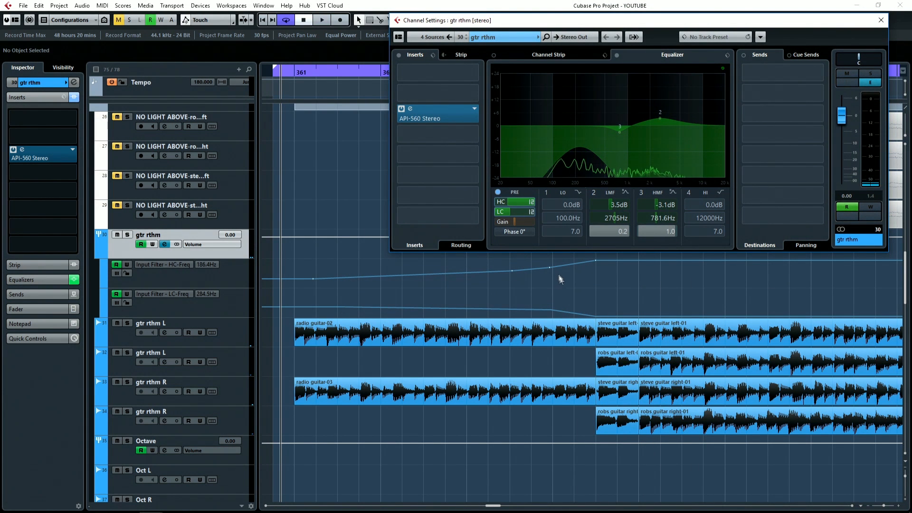
# - Try raising the first high-cut automation point to 859.7 Hz and play back the intro
pyautogui.click(311, 279)
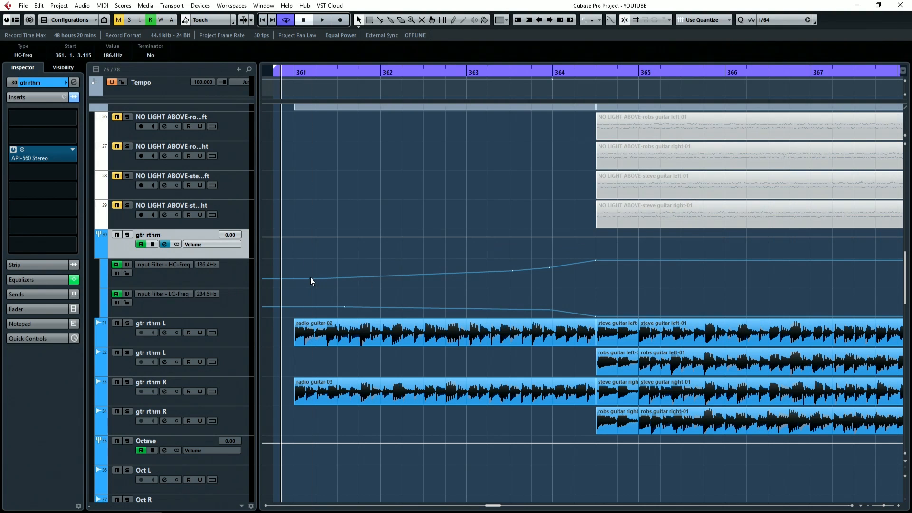
pyautogui.hotkey('ctrl', 'z')
pyautogui.moveTo(313, 278); pyautogui.dragTo(313, 274)
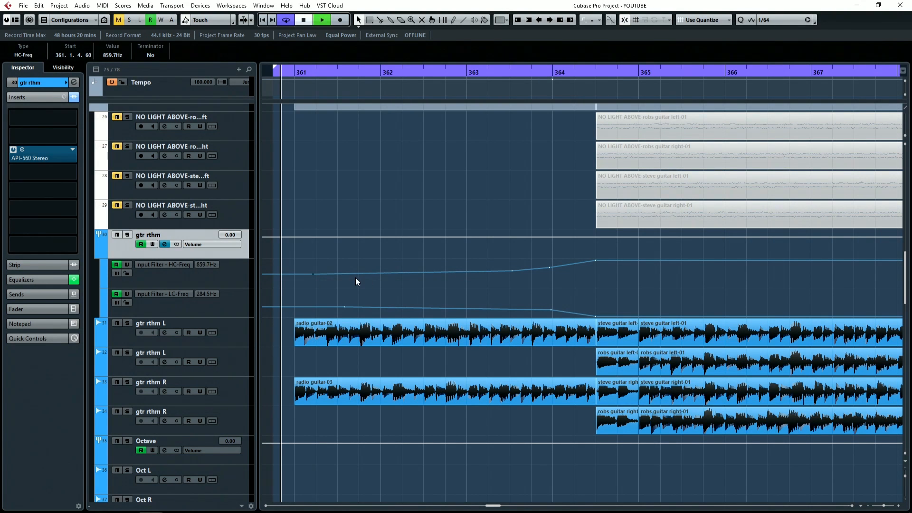
pyautogui.press('space')
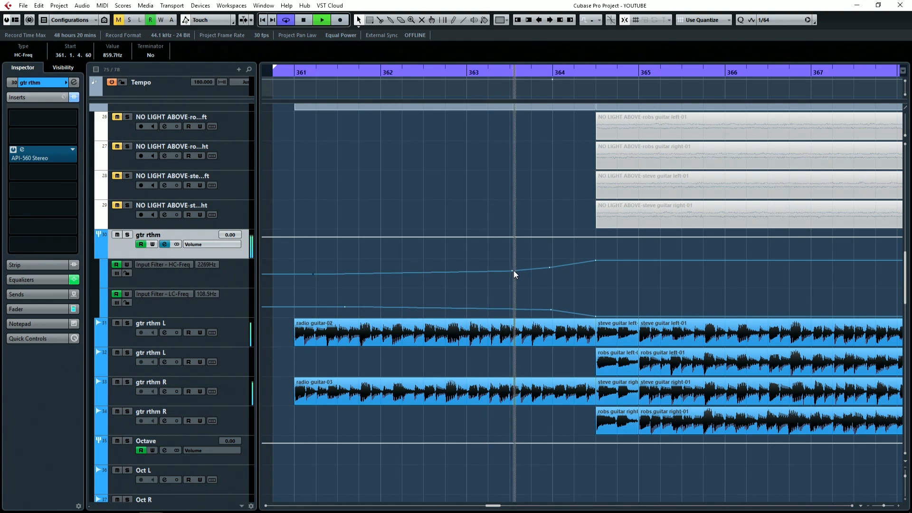
pyautogui.press('space')
# - Set the first high-cut point to 627.5 Hz and the next to 4601 Hz, and delete the point just before bar 364
pyautogui.click(312, 275)
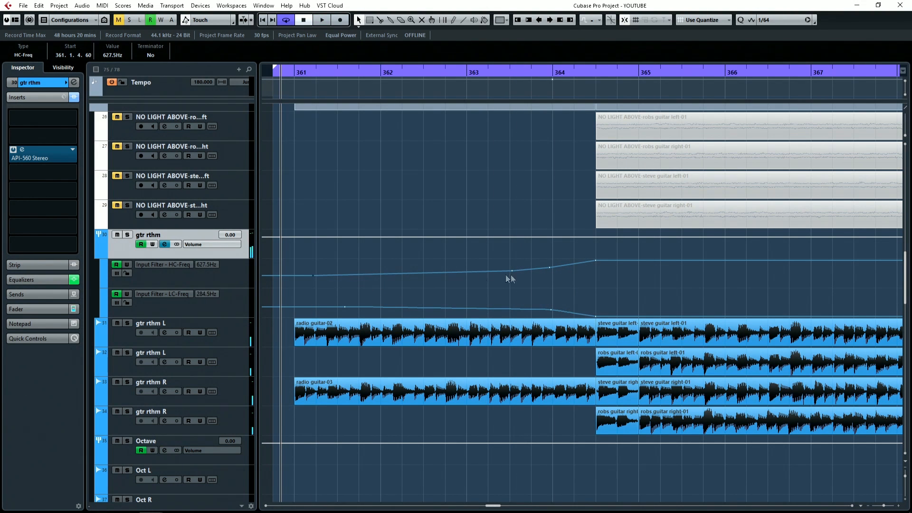
pyautogui.click(511, 271)
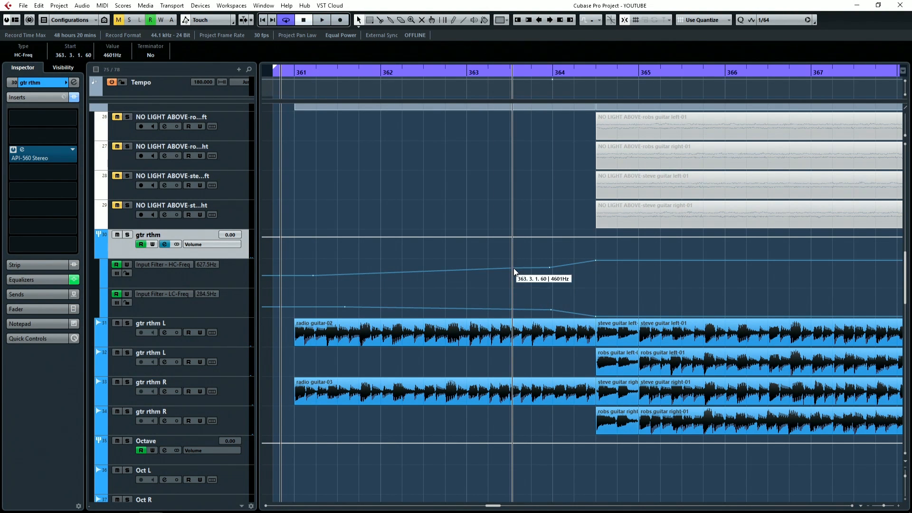
pyautogui.click(549, 267)
pyautogui.press('Delete')
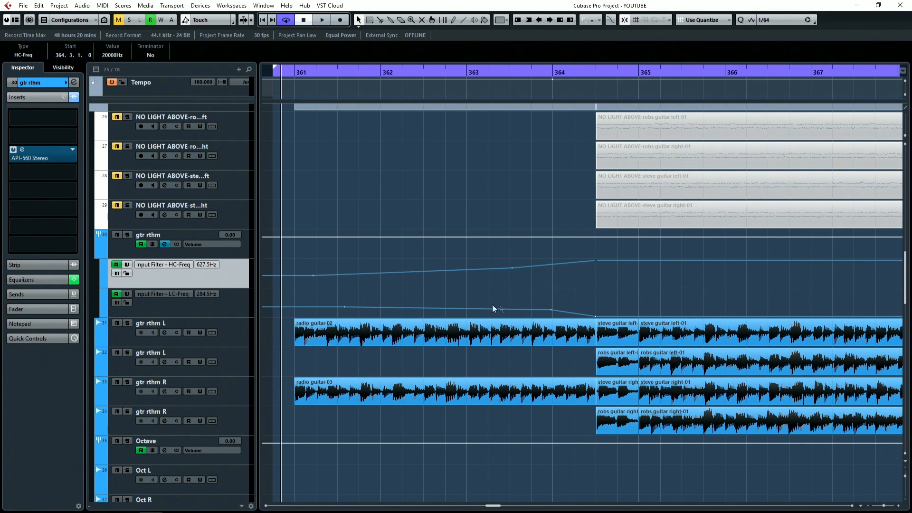
# - Examine the revised filter automation in the gtr rthm equalizer while playing the intro
pyautogui.press('space')
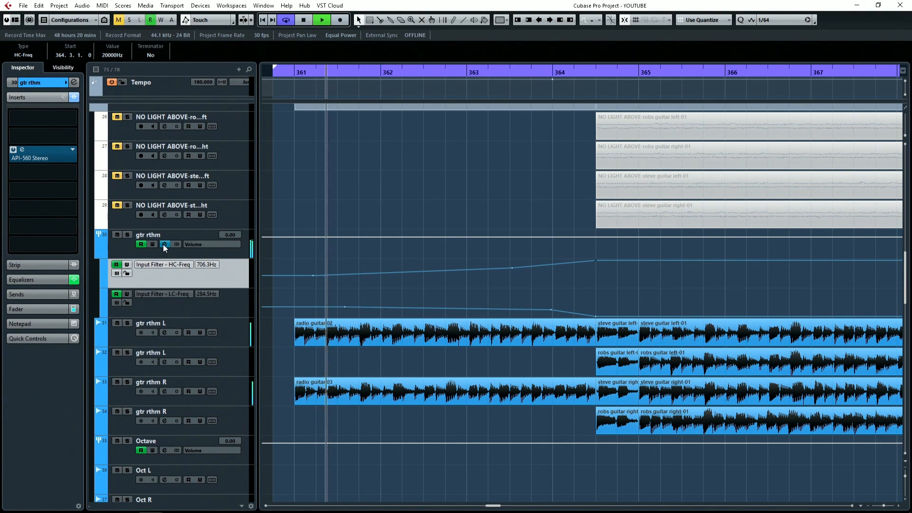
pyautogui.click(165, 244)
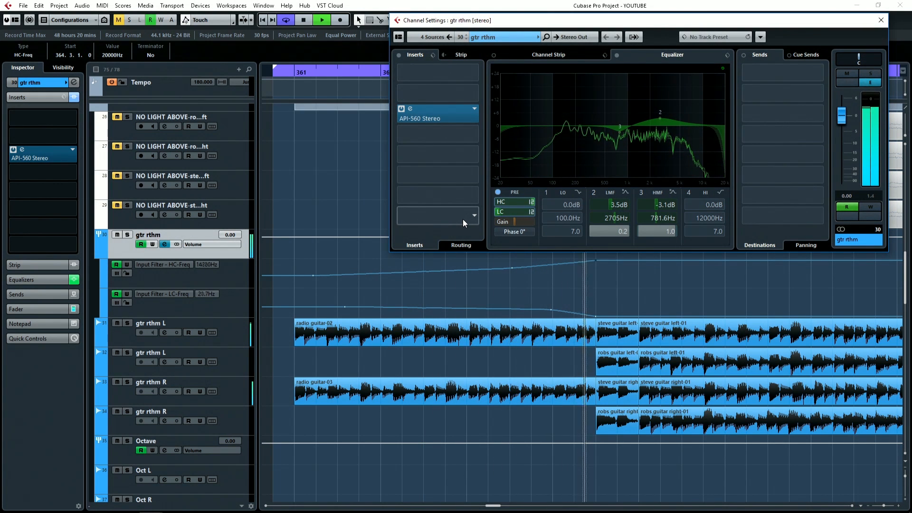
pyautogui.press('space')
# - Add high-cut and low-cut points just before 364.3 so both filters jump open there, with the low-cut point at 36.8 Hz
pyautogui.click(587, 274)
pyautogui.moveTo(572, 267); pyautogui.dragTo(595, 265)
pyautogui.moveTo(595, 315); pyautogui.dragTo(595, 311)
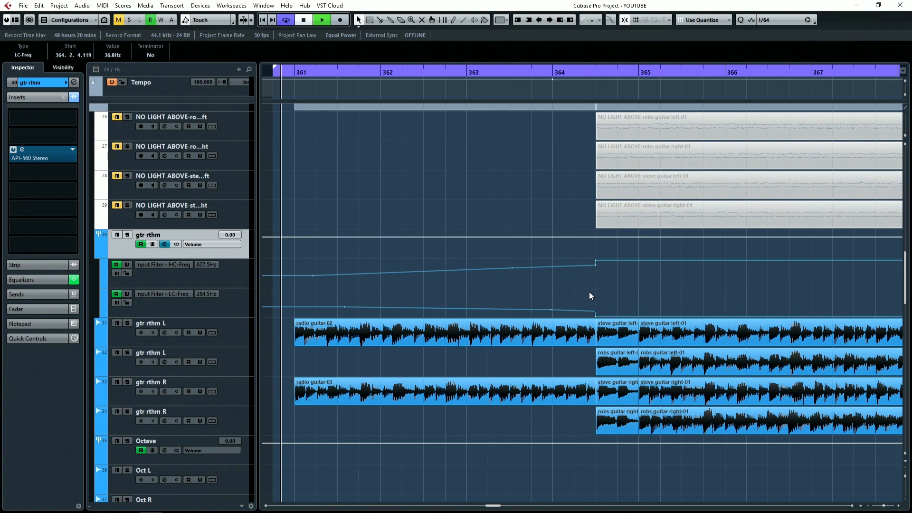
# - Play back the intro through the point where the filters open into the full guitars
pyautogui.press('space')
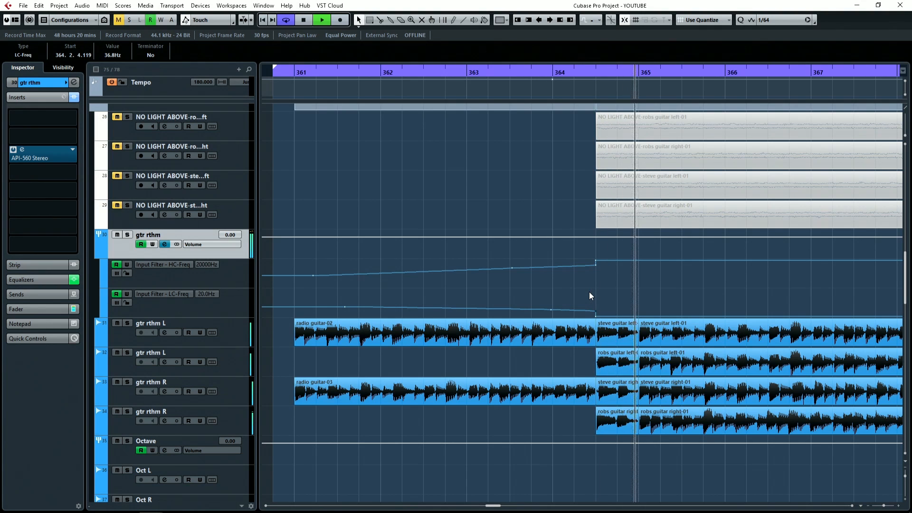
pyautogui.press('space')
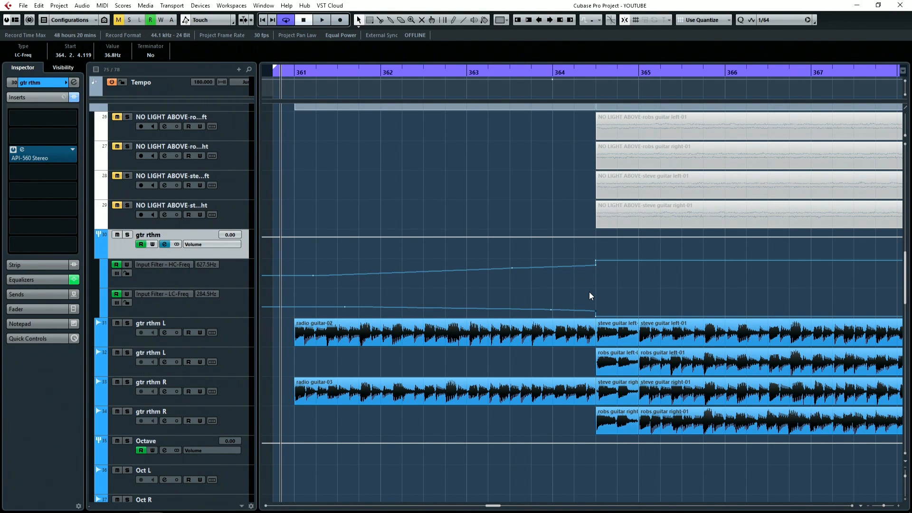
# - Bypass the high-cut and low-cut filters in the gtr rthm equalizer and hide their automation lanes with automation reading disabled
pyautogui.click(164, 243)
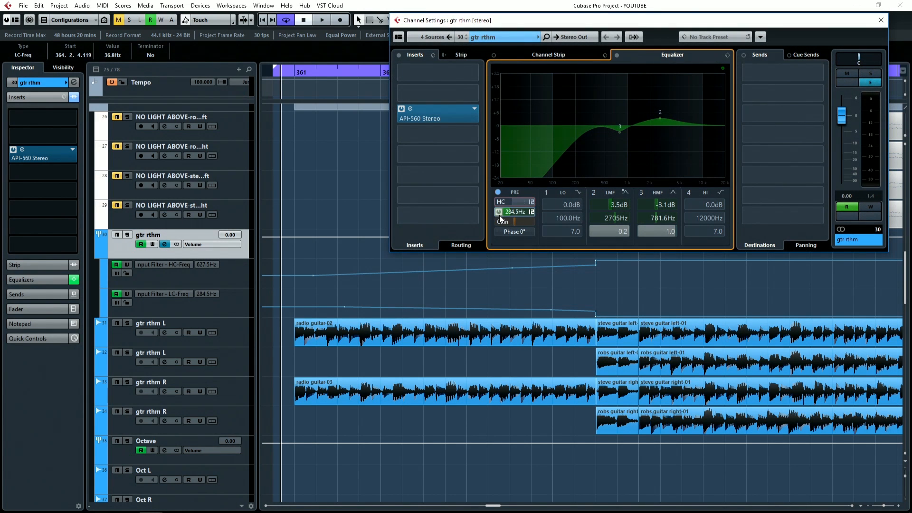
pyautogui.click(497, 212)
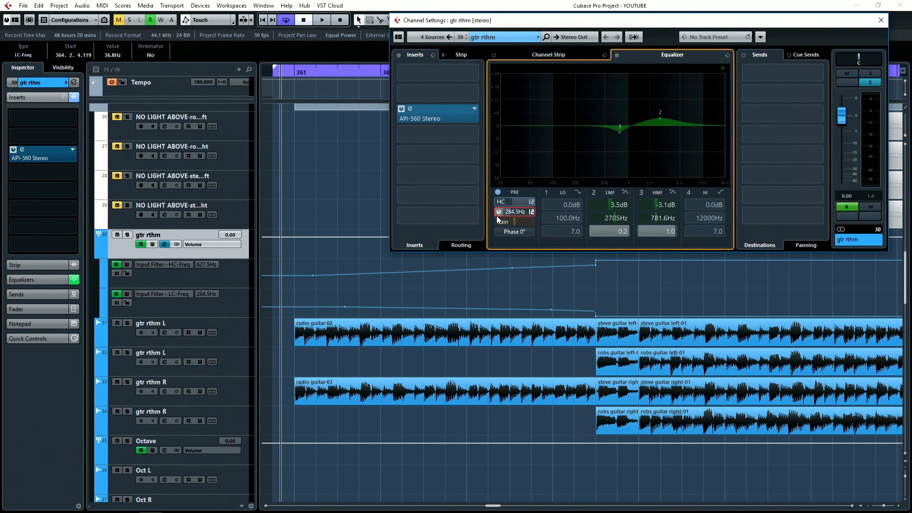
pyautogui.click(121, 262)
pyautogui.click(107, 263)
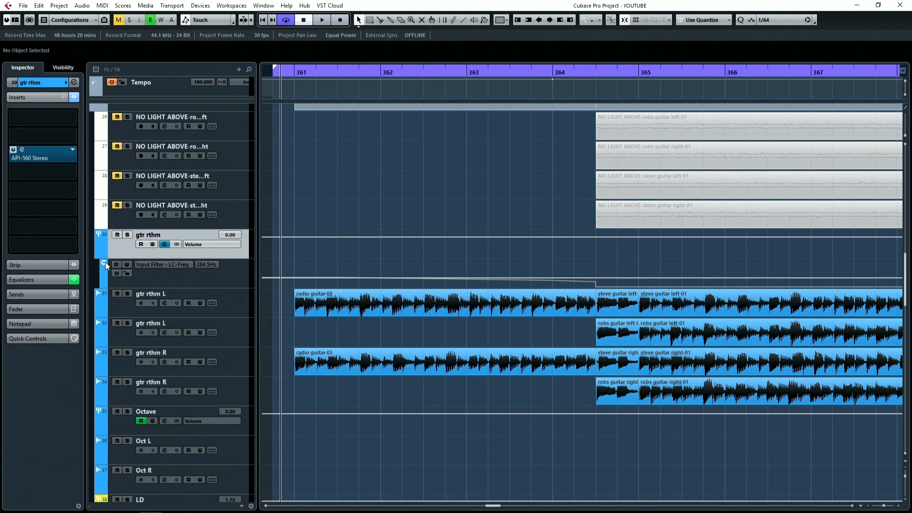
pyautogui.click(105, 263)
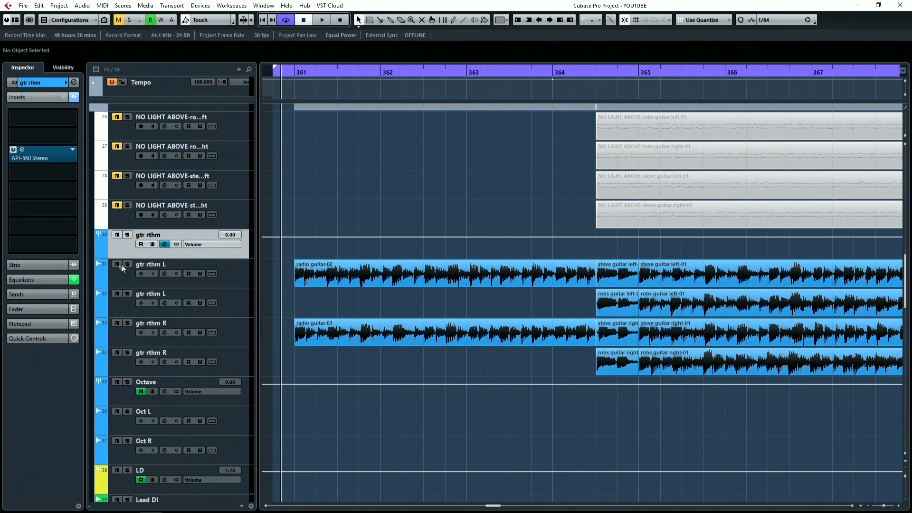
# - Insert OneKnob Filter Stereo in the sixth insert slot of gtr rthm and lower its filter knob to about 4.5 during playback
pyautogui.click(39, 207)
pyautogui.write('oneknob')
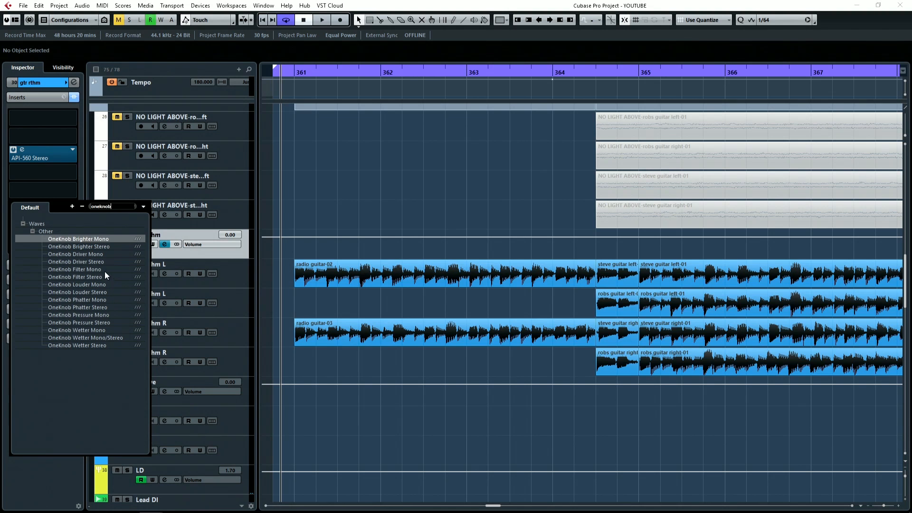
pyautogui.click(93, 277)
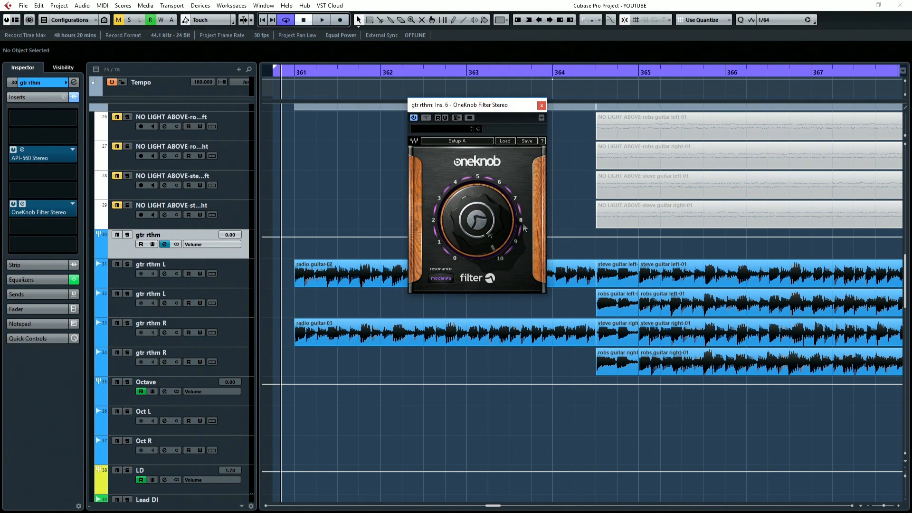
pyautogui.moveTo(478, 218); pyautogui.dragTo(481, 254)
pyautogui.press('space')
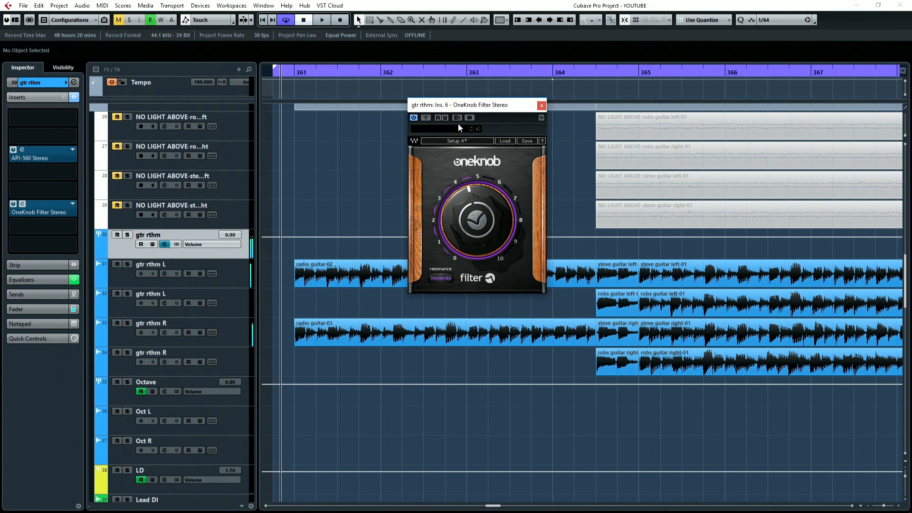
# - Record OneKnob Filter automation over the intro, rising gradually from 4.5 and opening to 10.0 near the full-guitar entry, and close the plug-in
pyautogui.click(446, 118)
pyautogui.press('space')
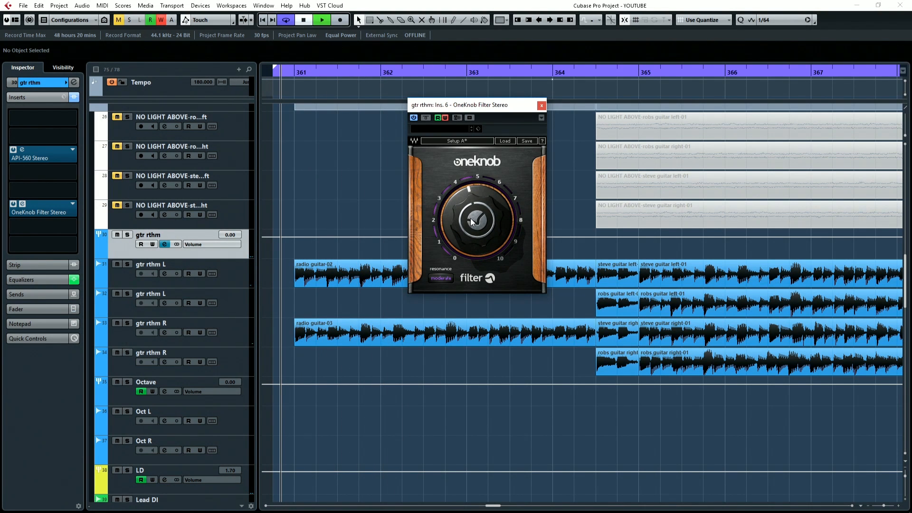
pyautogui.moveTo(473, 222); pyautogui.dragTo(473, 208)
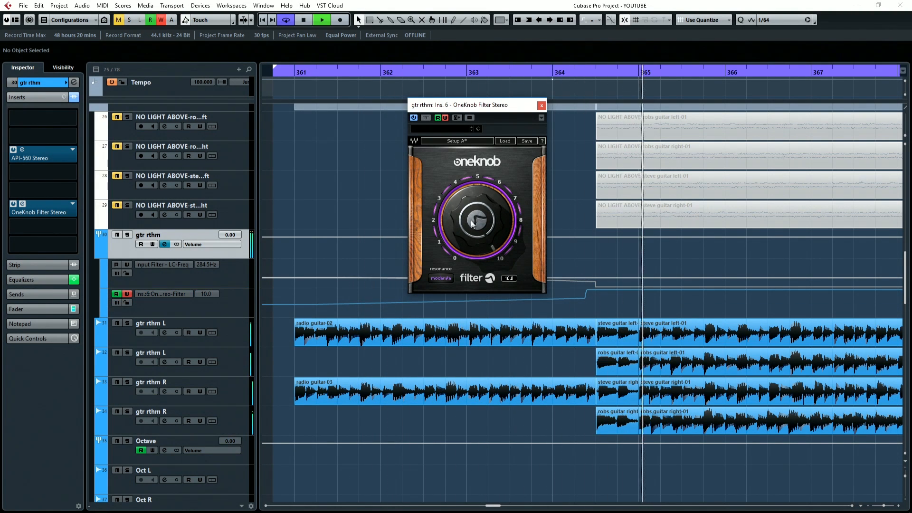
pyautogui.press('space')
pyautogui.click(445, 117)
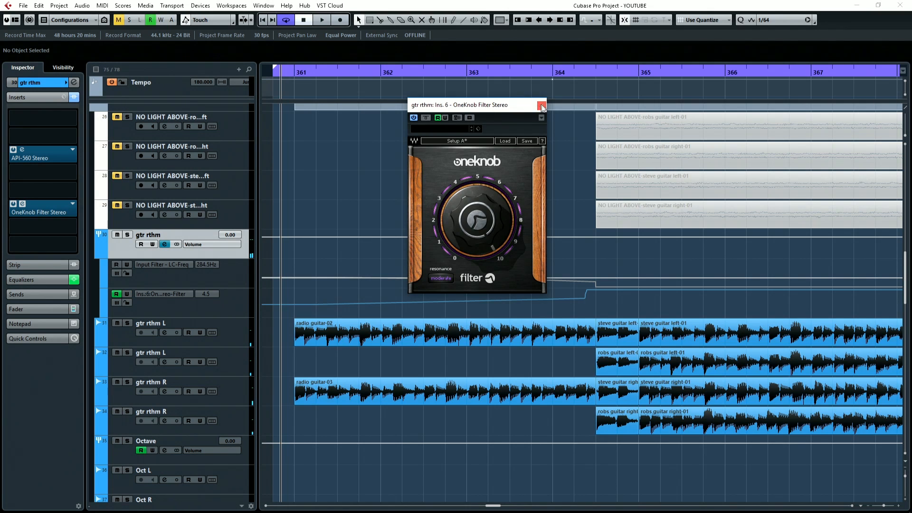
pyautogui.click(541, 104)
# - Align the OneKnob Filter automation jump with the full-guitar entry at 364.3 and play back the intro
pyautogui.moveTo(588, 291); pyautogui.dragTo(587, 301)
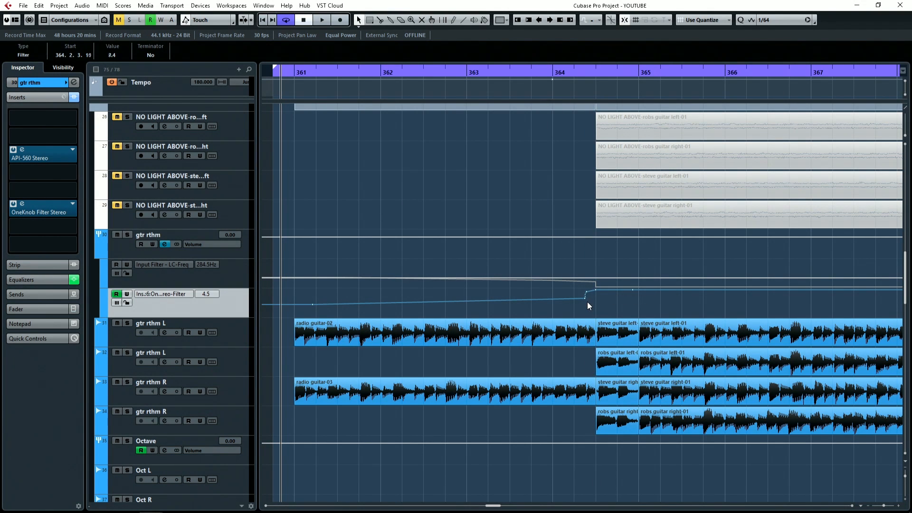
pyautogui.hotkey('ctrl', 'z')
pyautogui.moveTo(586, 299); pyautogui.dragTo(597, 300)
pyautogui.click(610, 302)
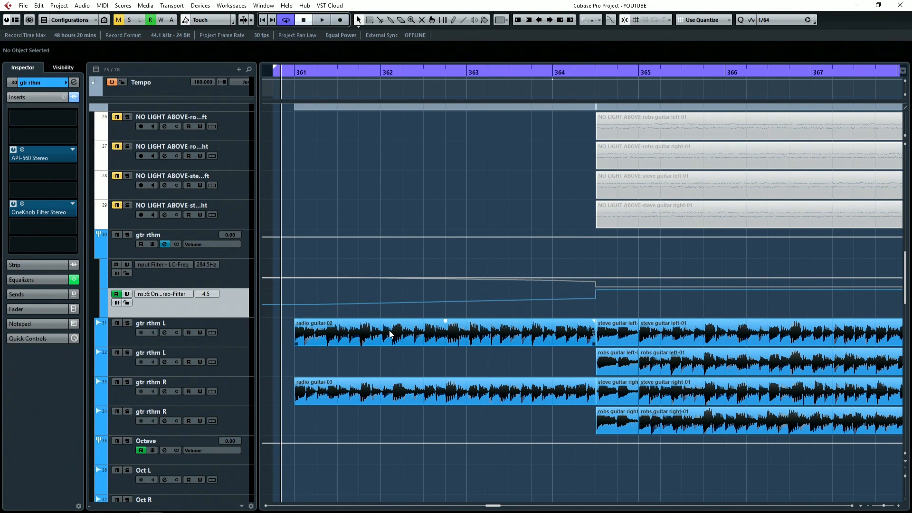
pyautogui.press('space')
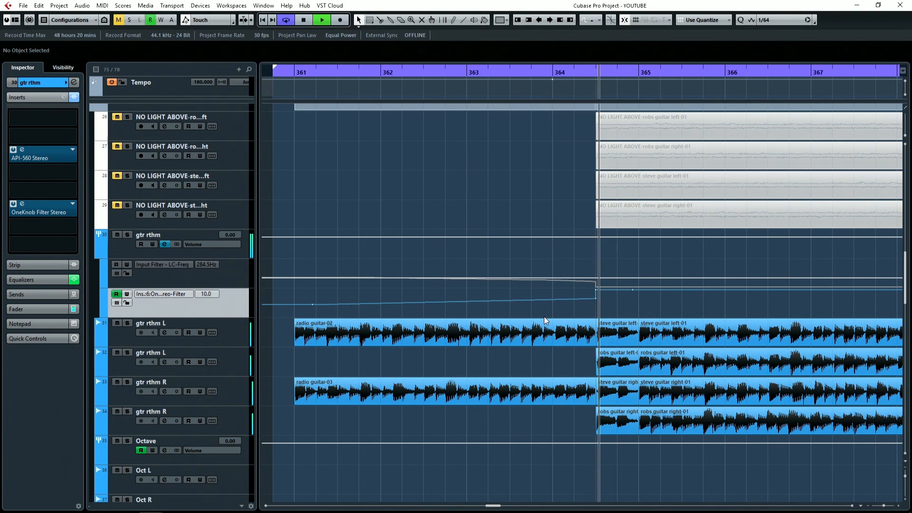
pyautogui.press('space')
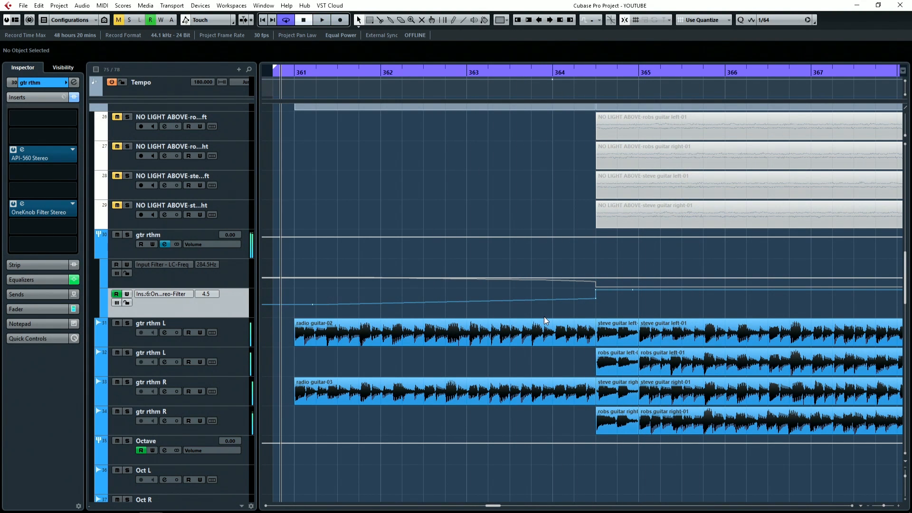